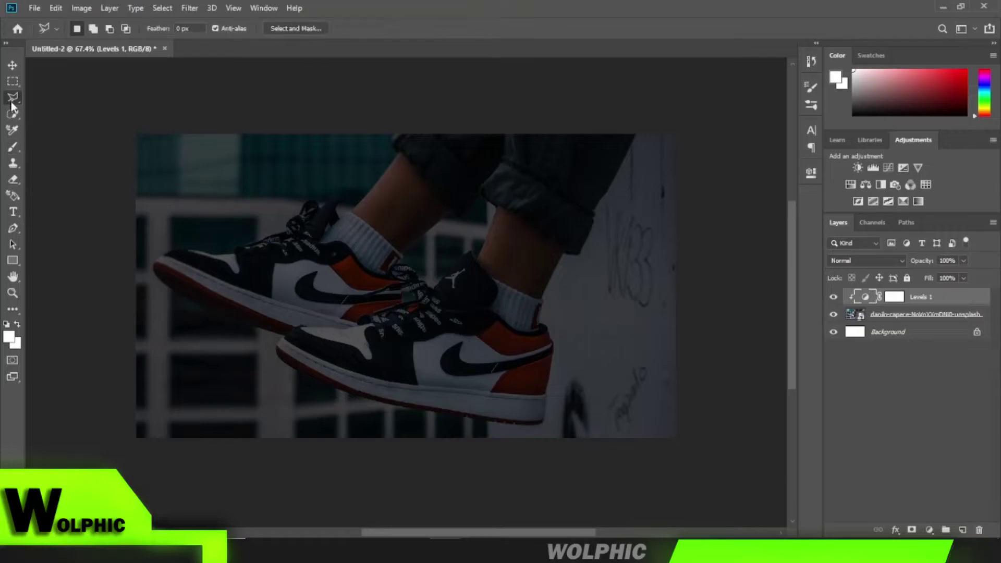
- Zoom in and trace the lower edge of the left shoe's swoosh with the Polygonal Lasso
scroll(311, 302, up, 2)
scroll(316, 294, up, 3)
scroll(323, 287, up, 3)
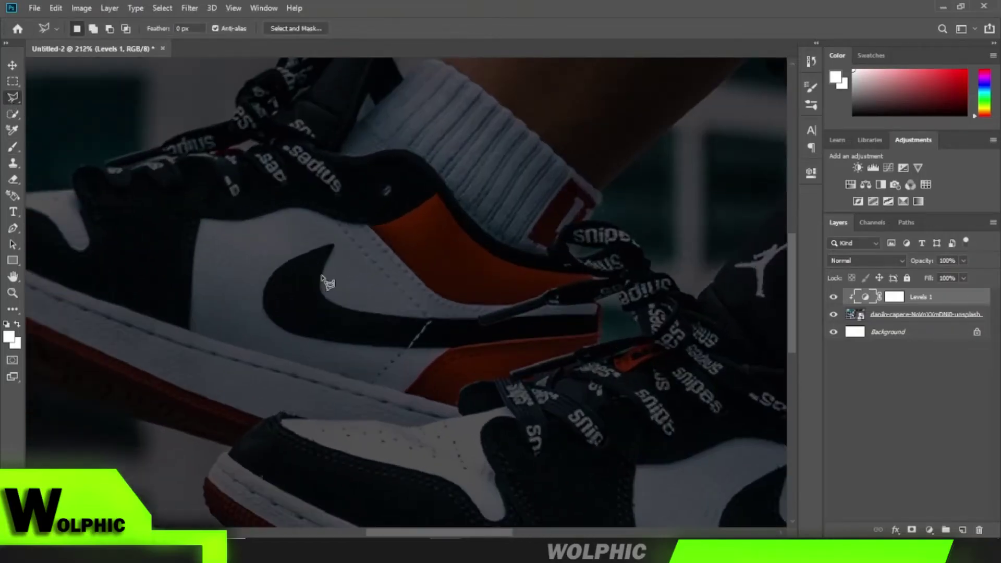
scroll(328, 281, up, 2)
scroll(322, 277, up, 2)
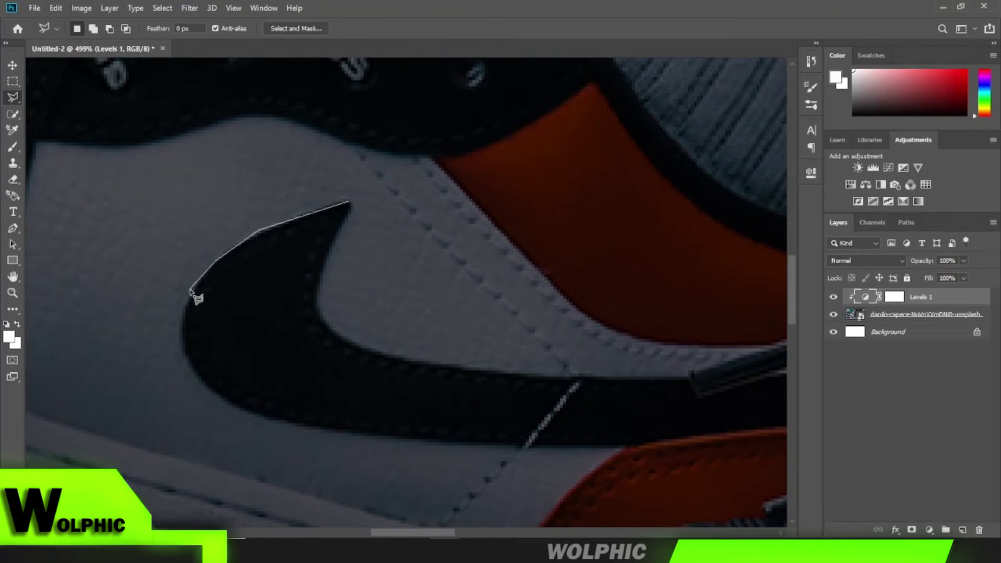
click(233, 412)
click(510, 452)
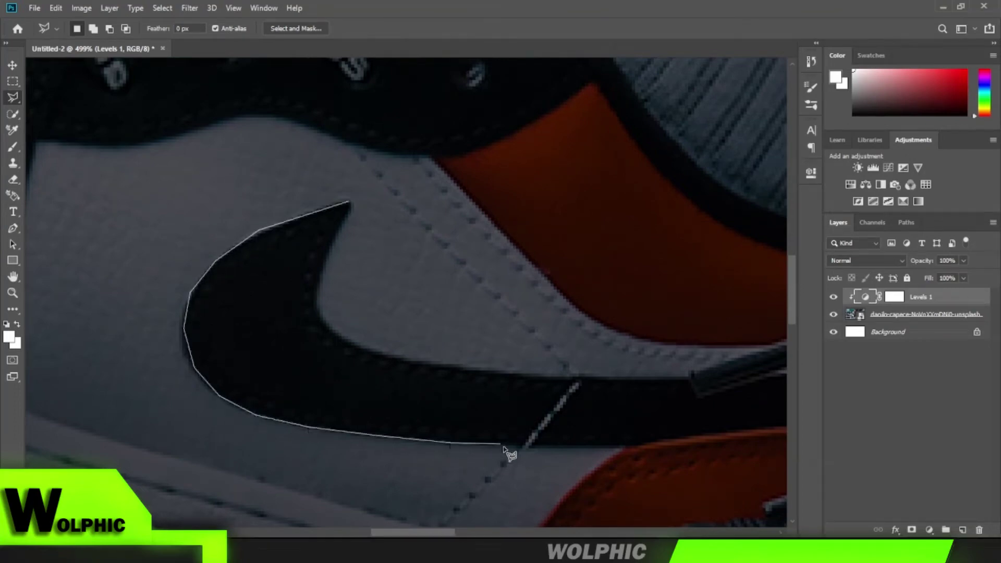
click(625, 449)
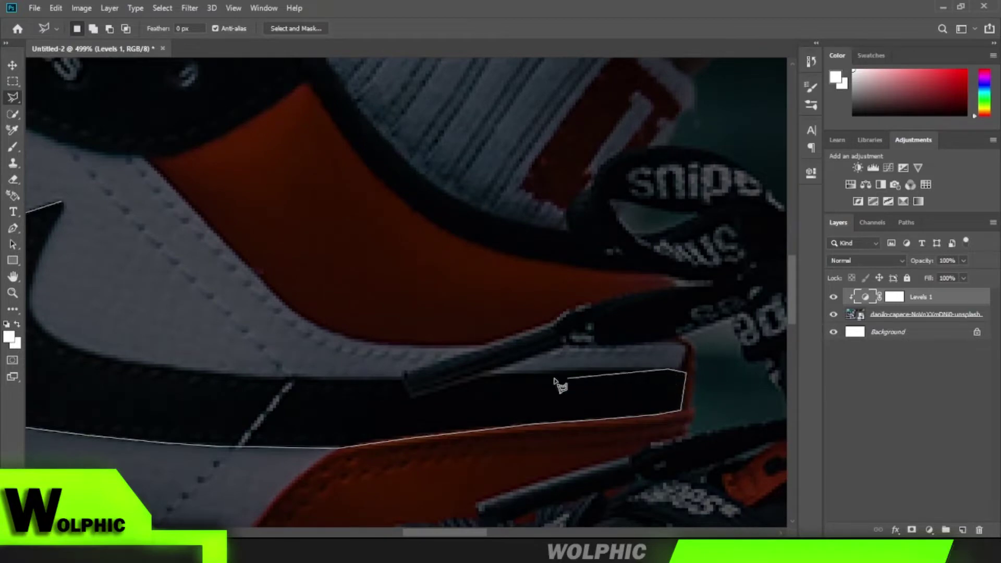
- Trace the swoosh's top edge toward the tip and close it into a selection
click(490, 374)
click(413, 395)
click(397, 377)
click(183, 373)
click(89, 354)
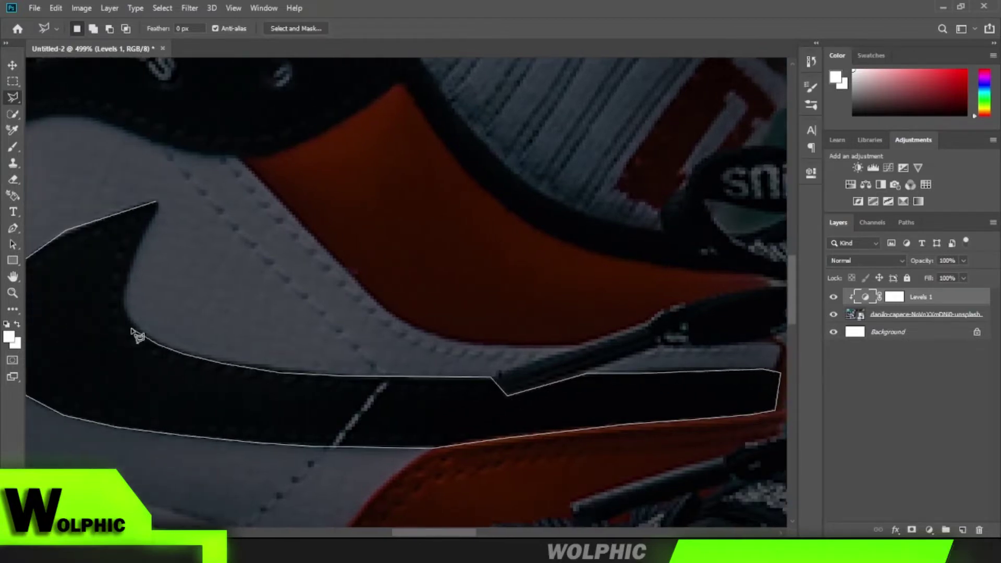
click(155, 214)
scroll(585, 290, down, 5)
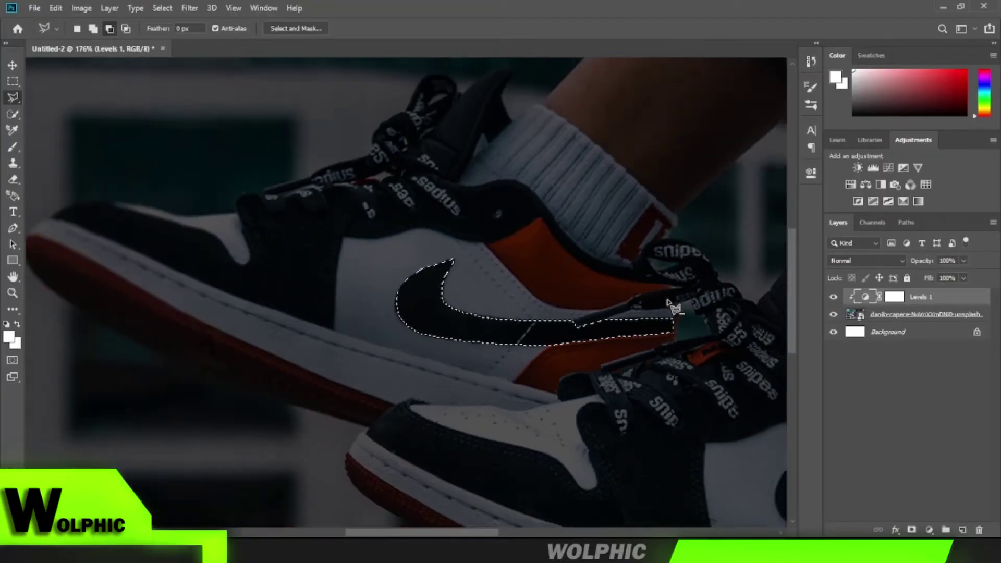
scroll(604, 296, down, 2)
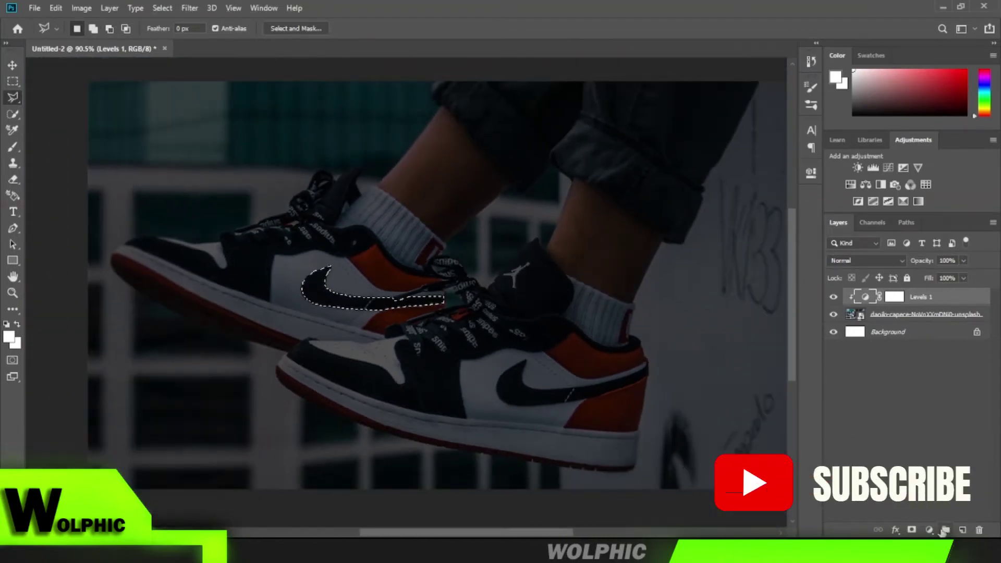
- Add a Solid Color fill layer in bright lime green #7eff00 over the left swoosh
click(930, 530)
click(926, 306)
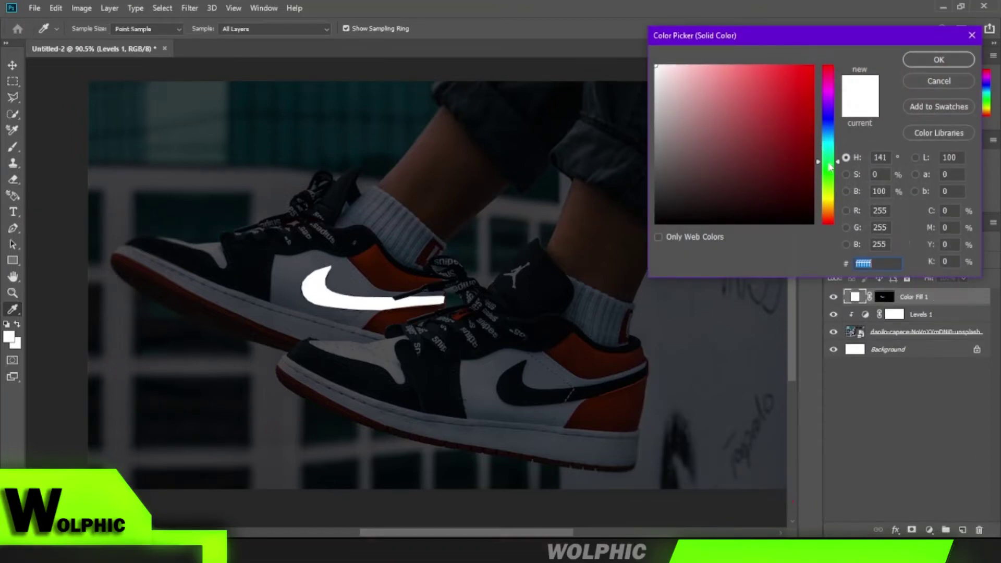
drag(830, 166, 830, 186)
drag(782, 123, 817, 52)
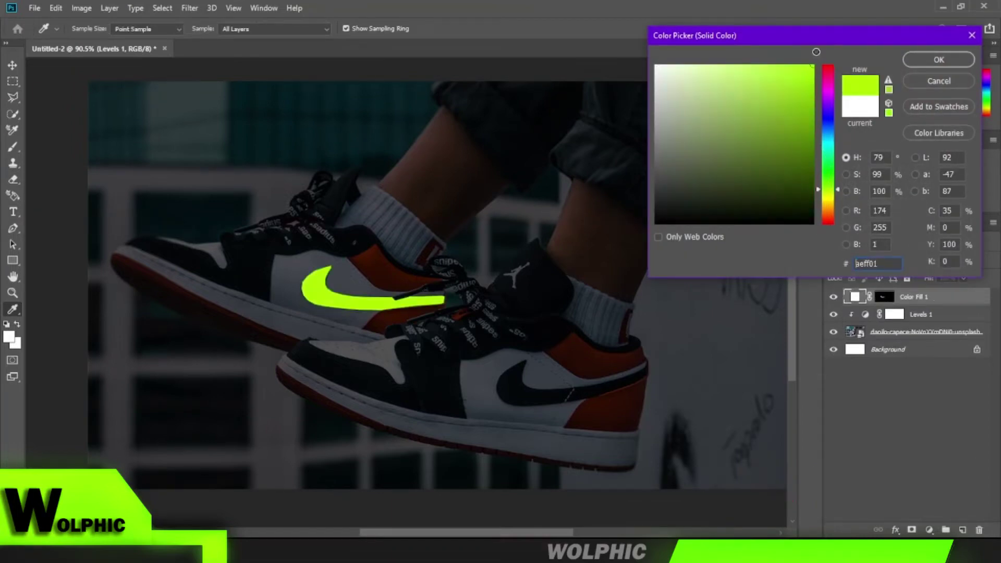
click(830, 187)
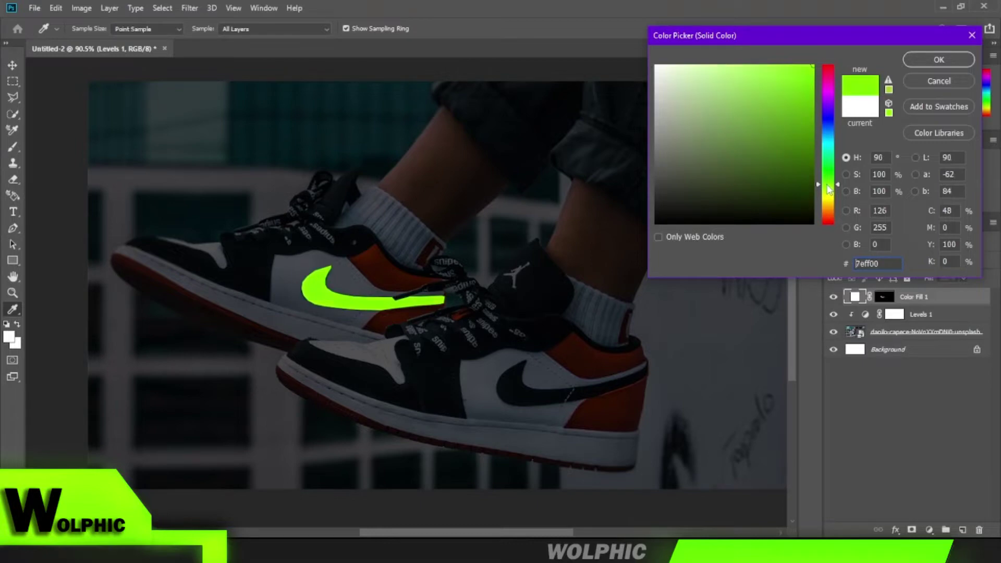
click(926, 60)
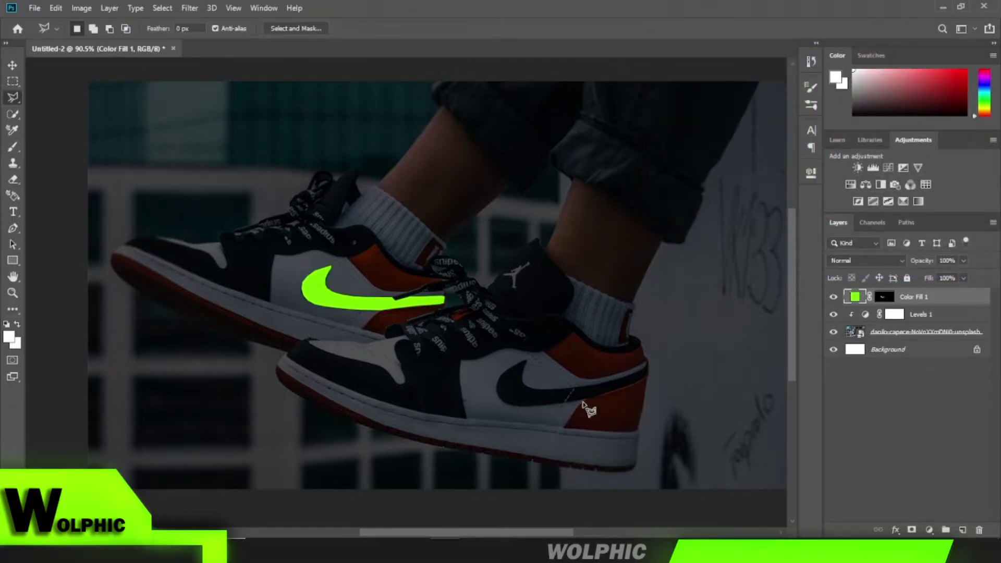
- Outline the right shoe's swoosh into a polygonal lasso selection
scroll(537, 365, up, 3)
scroll(538, 365, up, 3)
scroll(537, 365, down, 1)
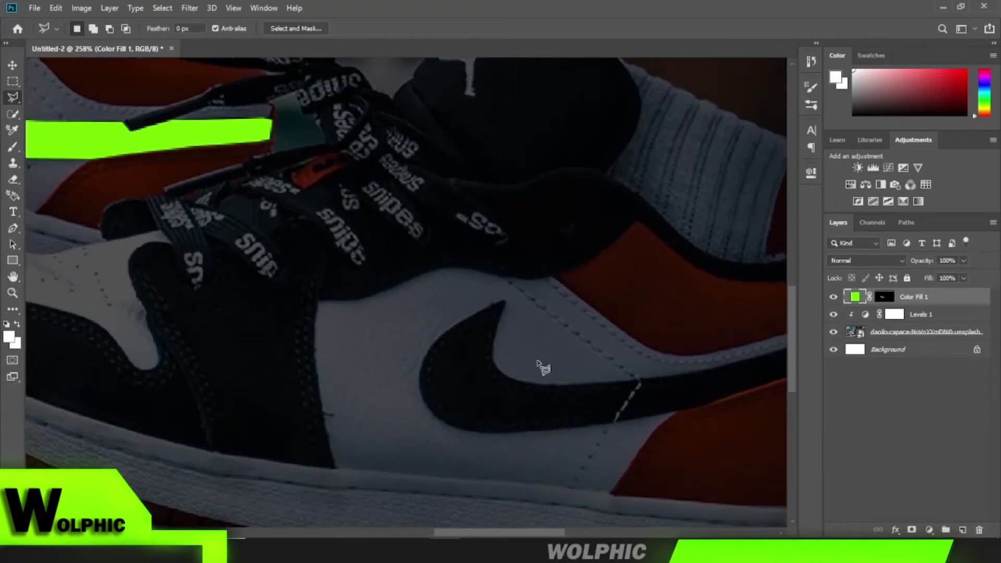
scroll(539, 365, up, 1)
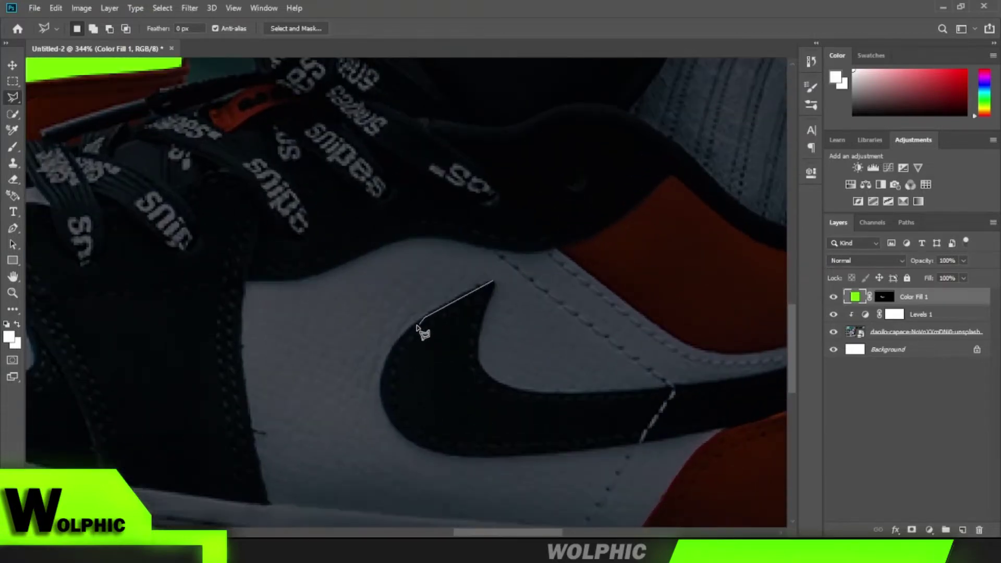
scroll(568, 456, right, 5)
click(388, 442)
click(453, 429)
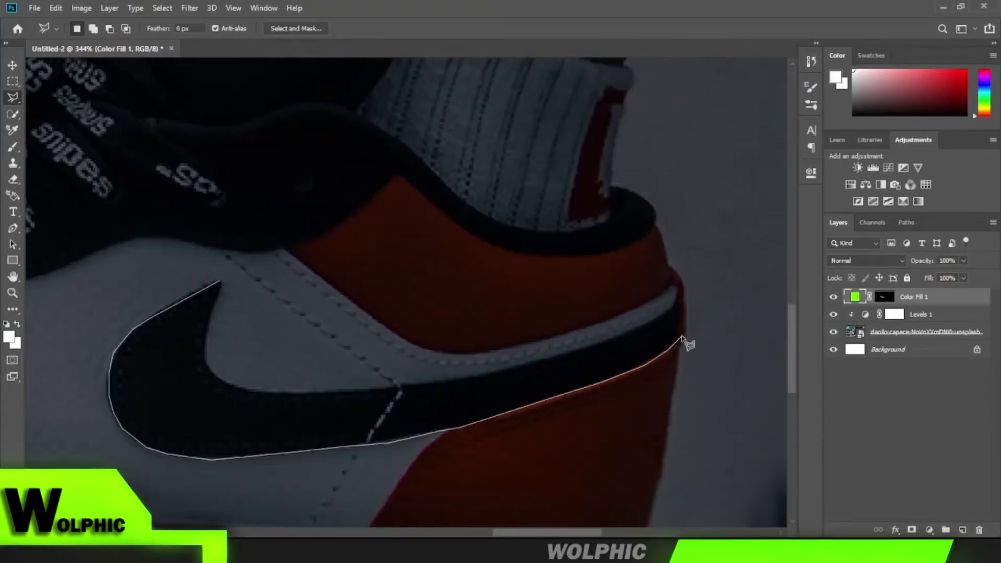
click(219, 301)
scroll(645, 362, down, 3)
scroll(646, 362, down, 2)
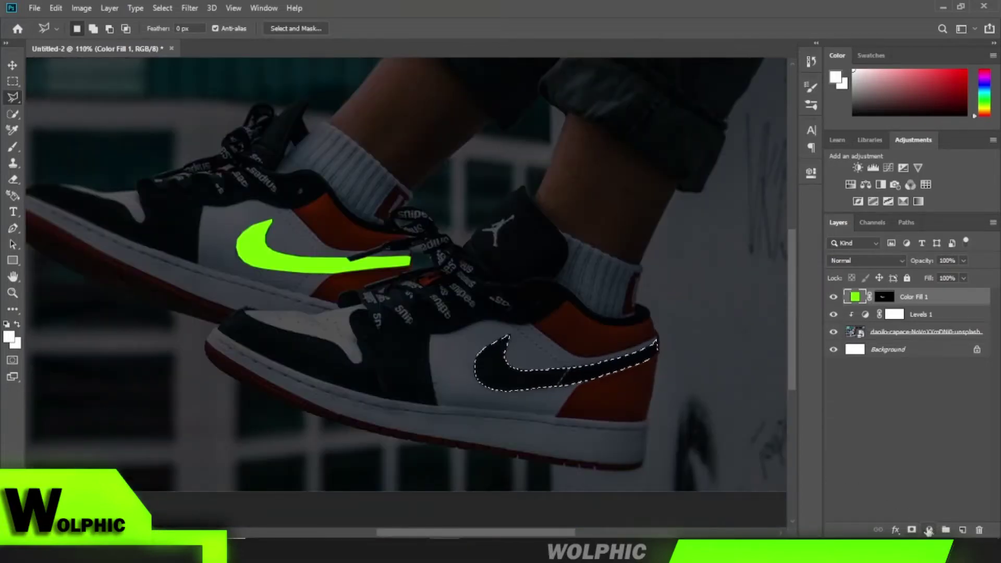
- Add a Solid Color fill layer using green #78ff00 sampled from the left swoosh
click(929, 530)
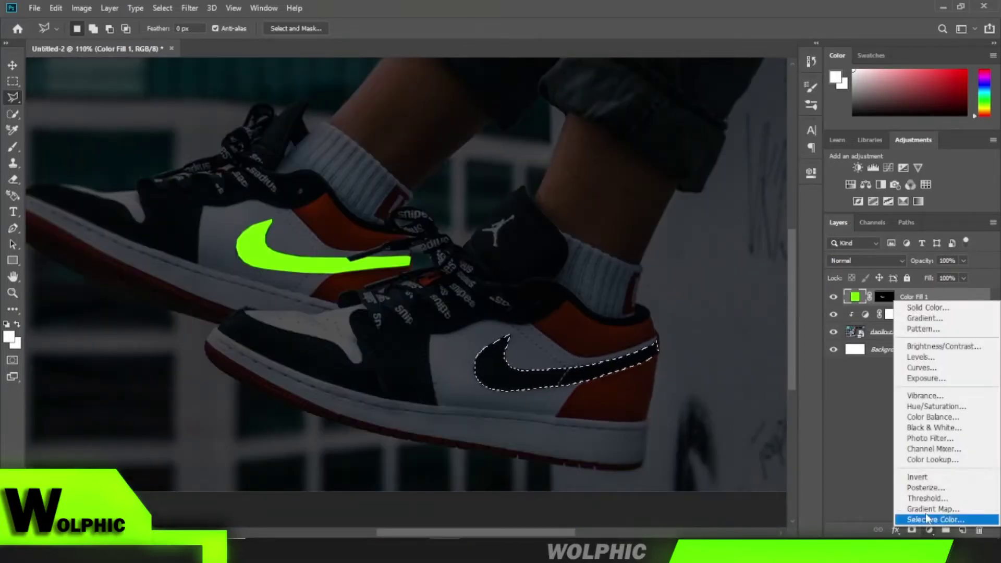
click(938, 309)
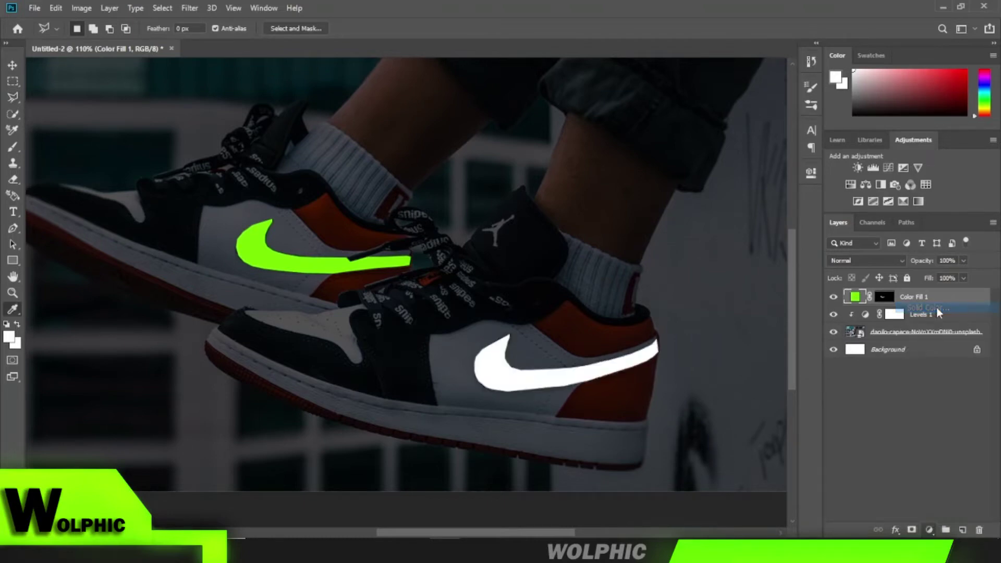
click(276, 260)
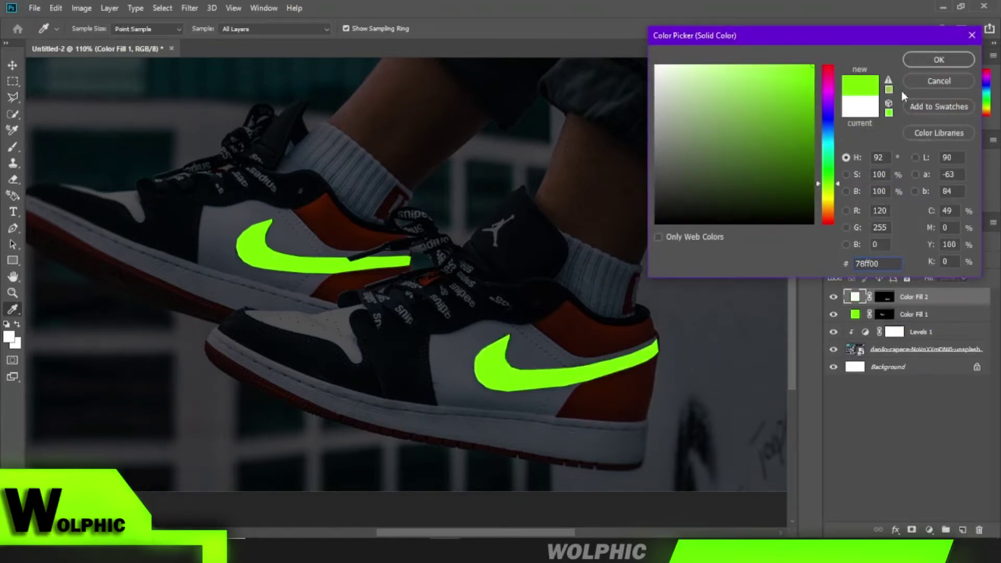
click(925, 62)
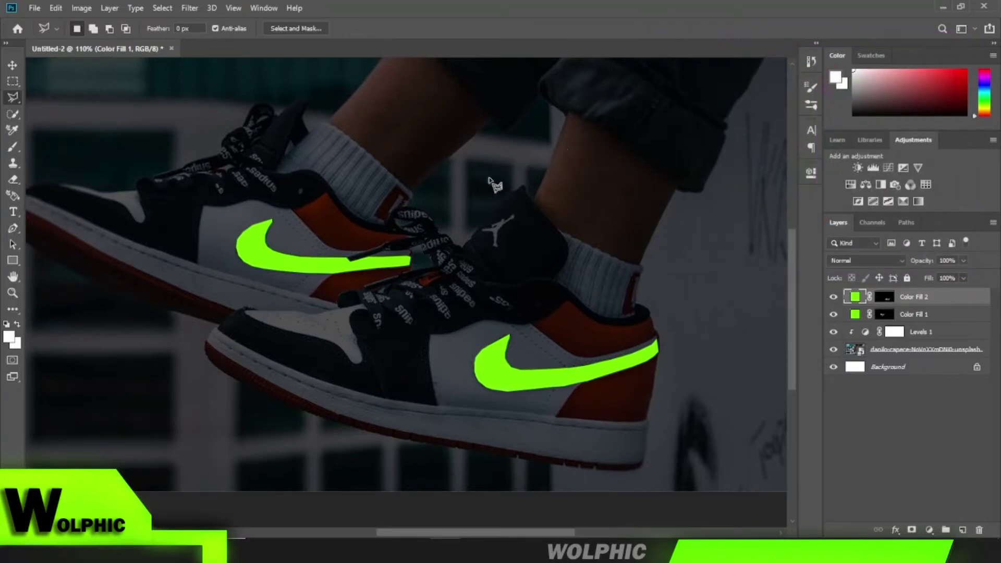
- Erase the green overspill on the laces from Color Fill 2's mask using an enlarged eraser
click(7, 181)
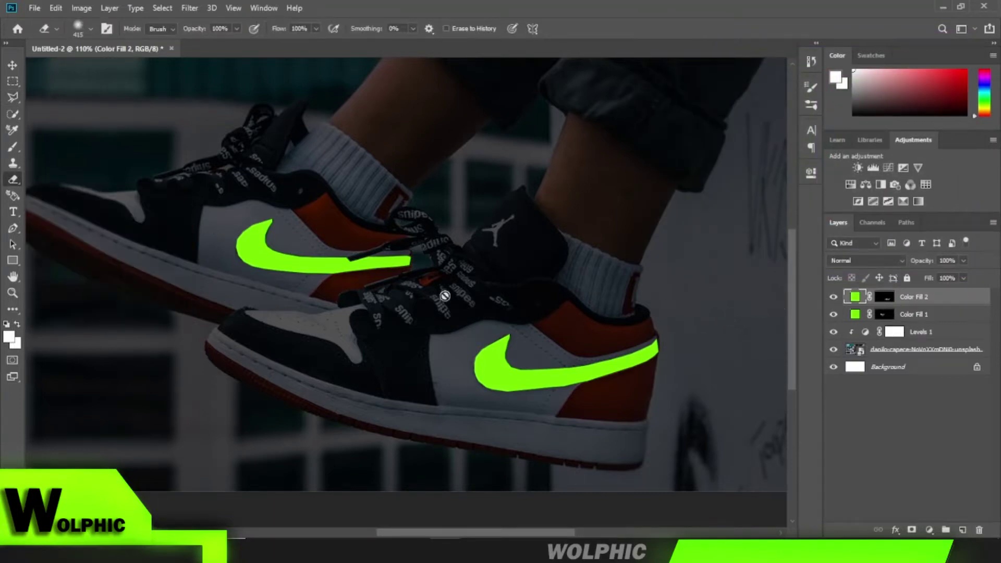
click(322, 226)
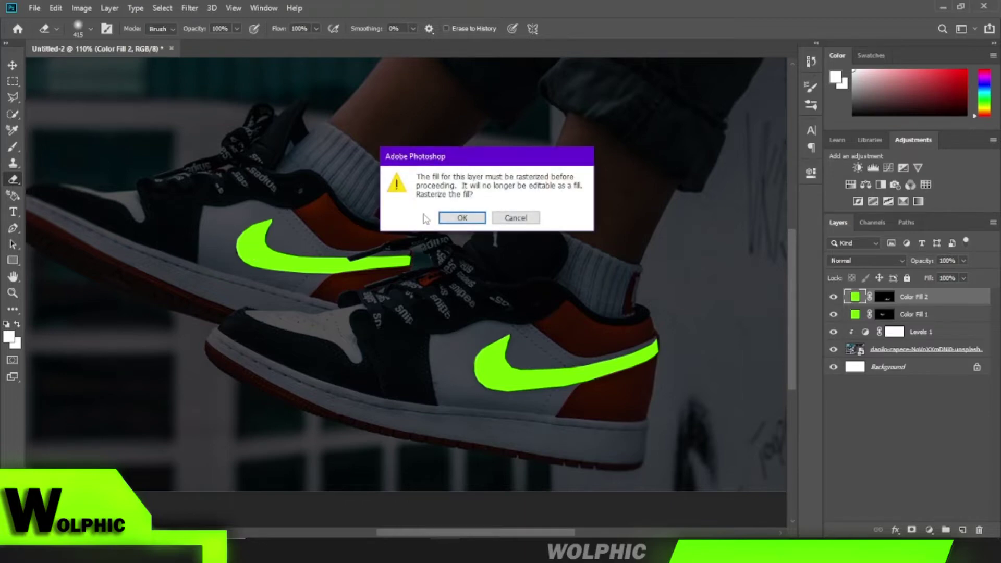
click(453, 219)
scroll(254, 243, up, 3)
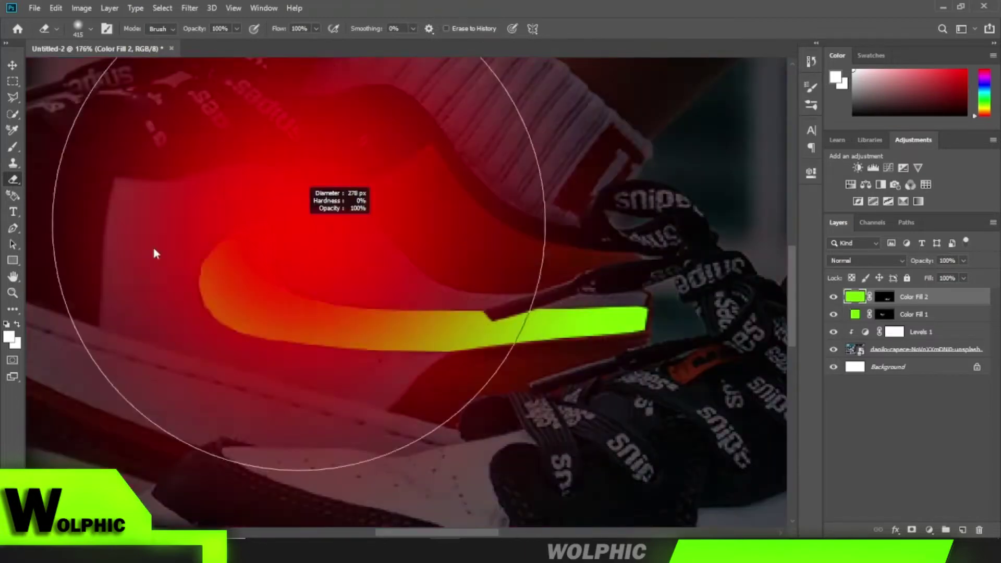
scroll(254, 219, up, 3)
scroll(253, 152, down, 5)
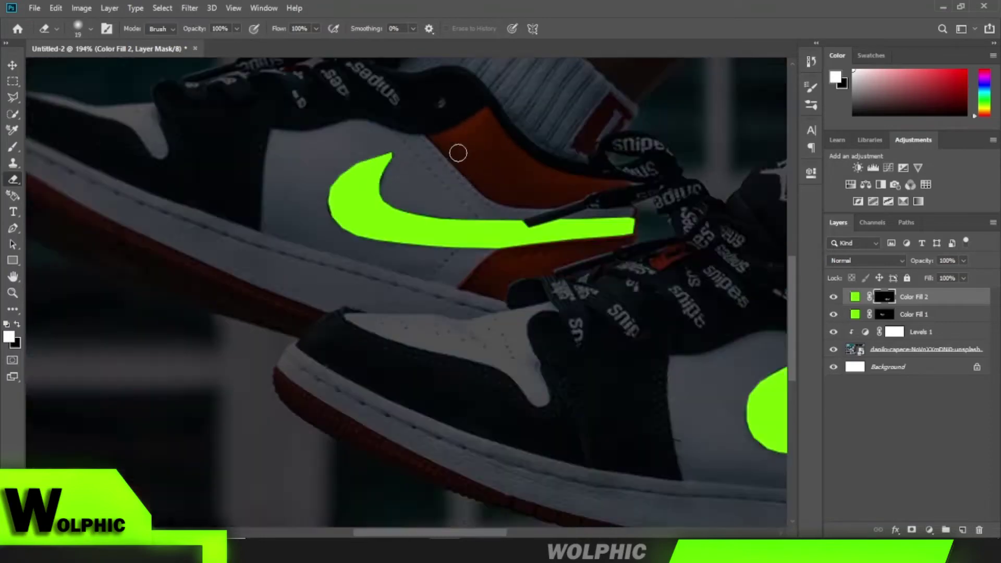
scroll(336, 268, down, 2)
key(bracketright)
key(bracketright)
key(bracketright)
scroll(208, 117, down, 3)
scroll(208, 117, down, 2)
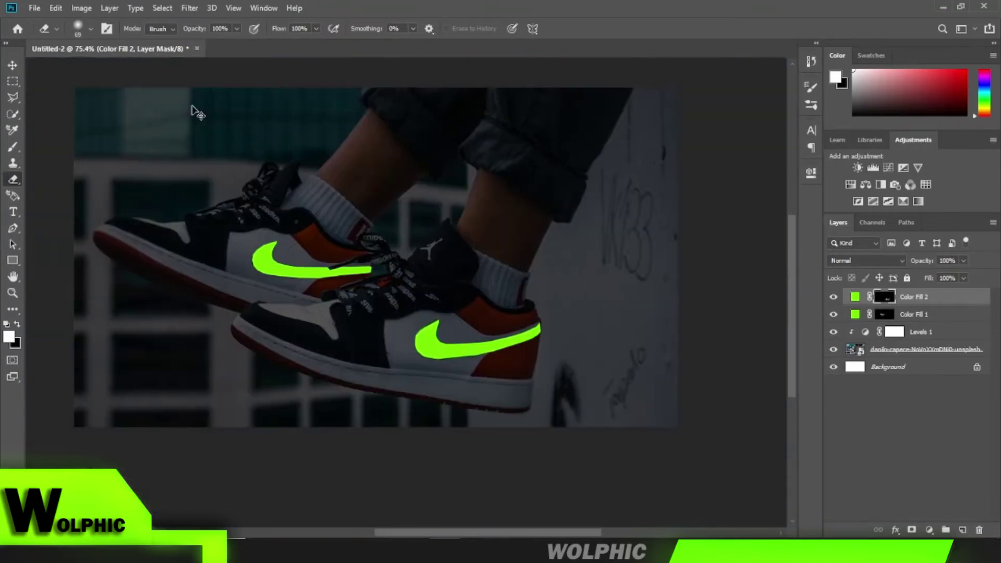
click(13, 147)
- Add a Color Fill 3 layer in neon green #78ff00
click(930, 531)
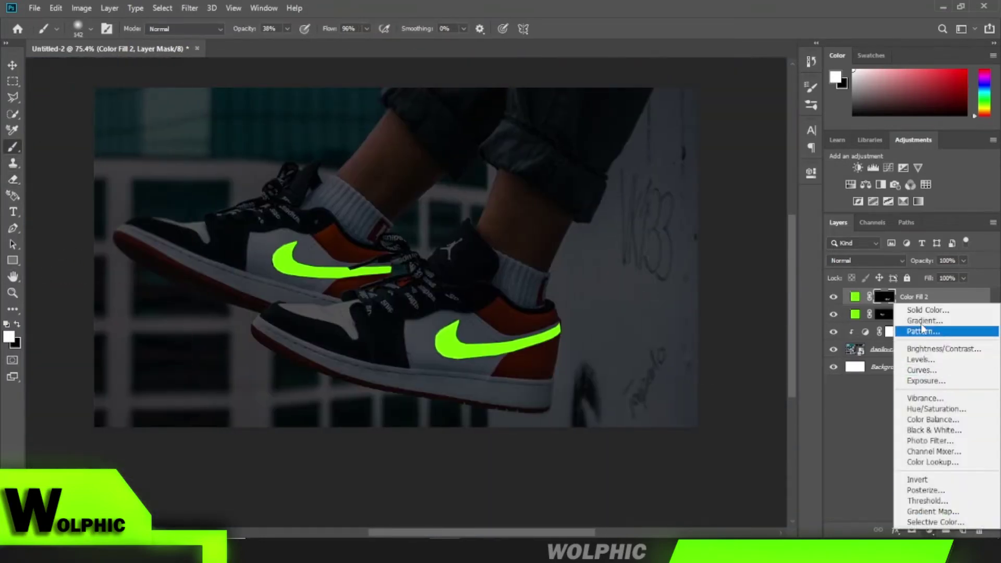
click(928, 310)
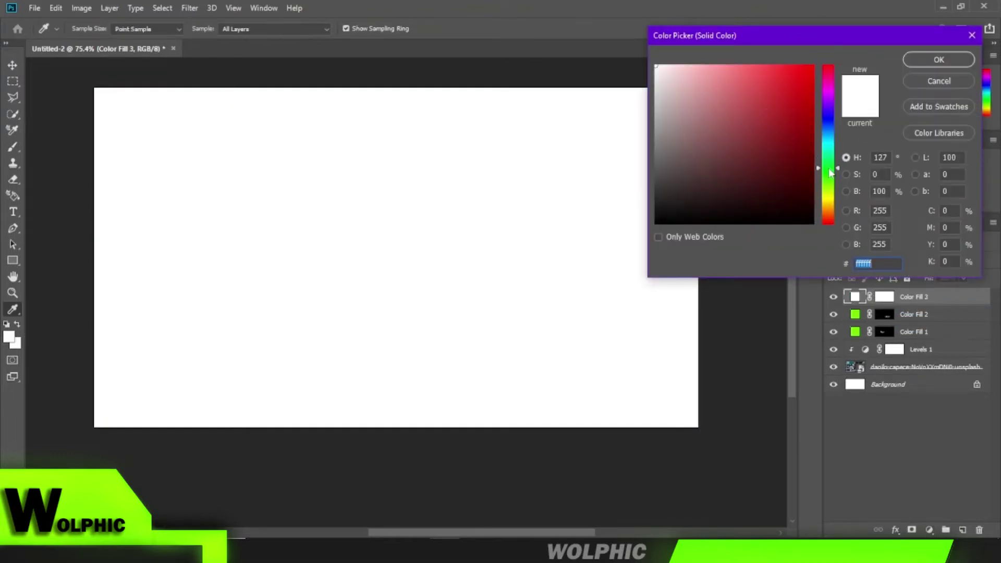
drag(830, 170, 830, 180)
drag(801, 104, 823, 60)
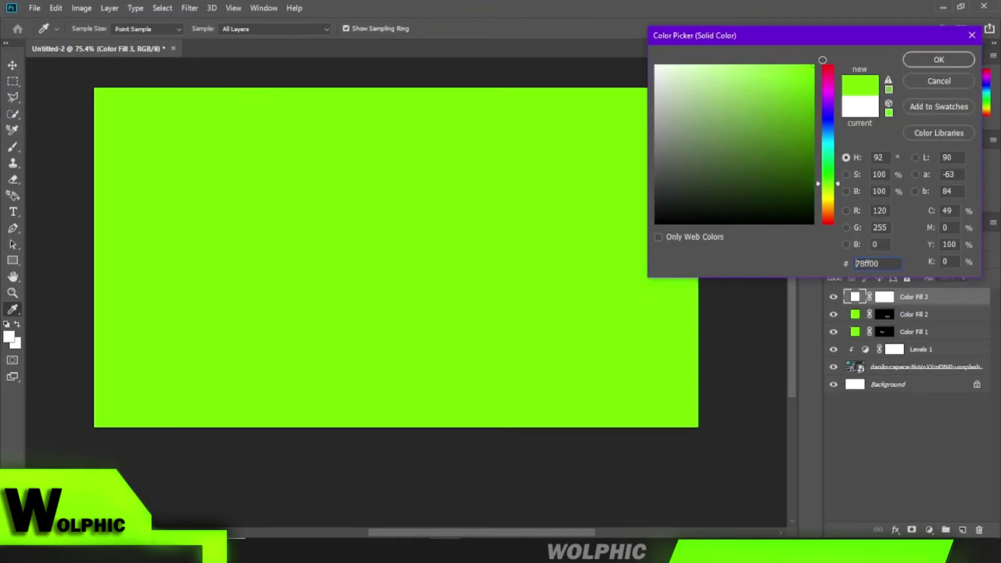
click(937, 58)
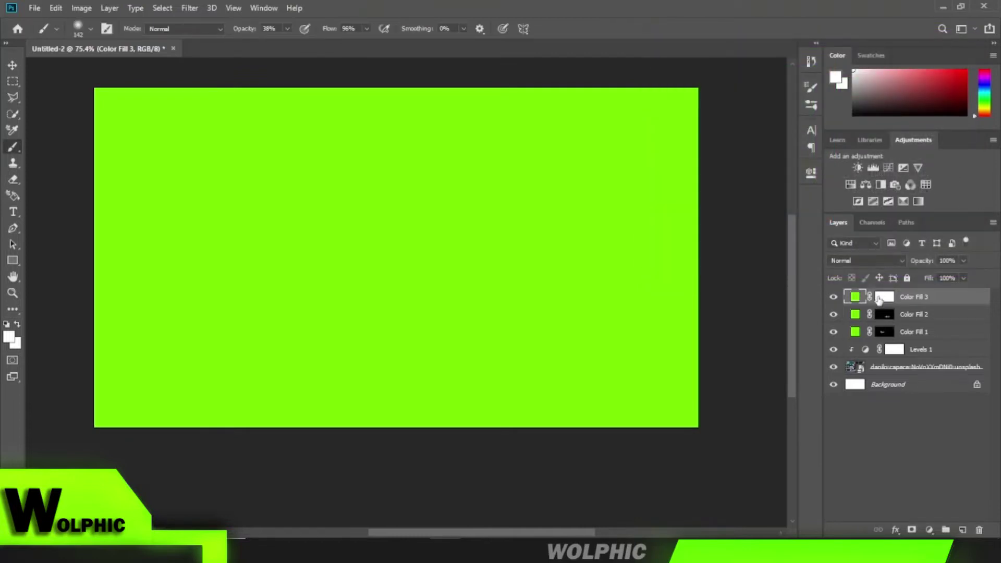
- Set Color Fill 3 to Screen blend mode and invert its mask to black
click(880, 298)
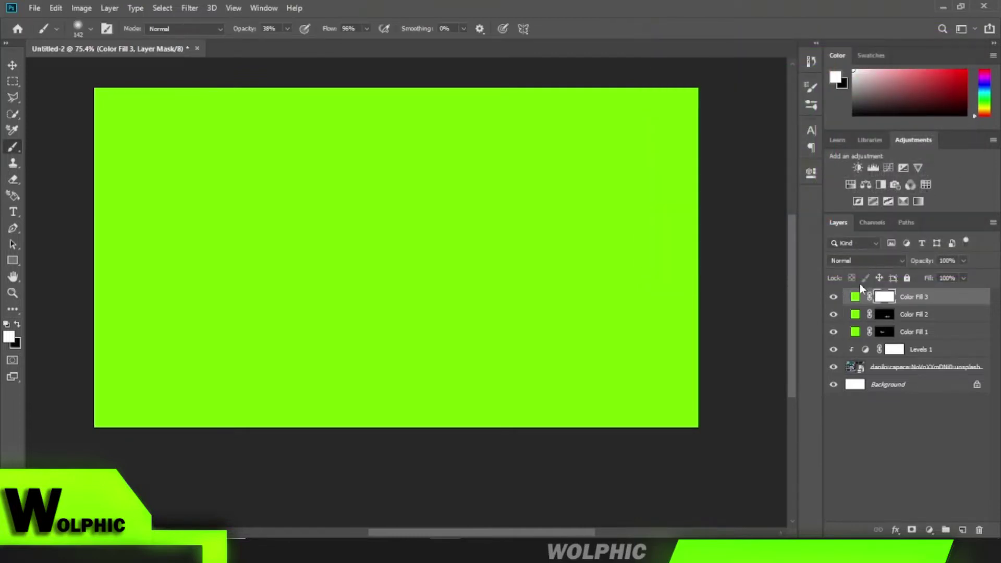
click(863, 260)
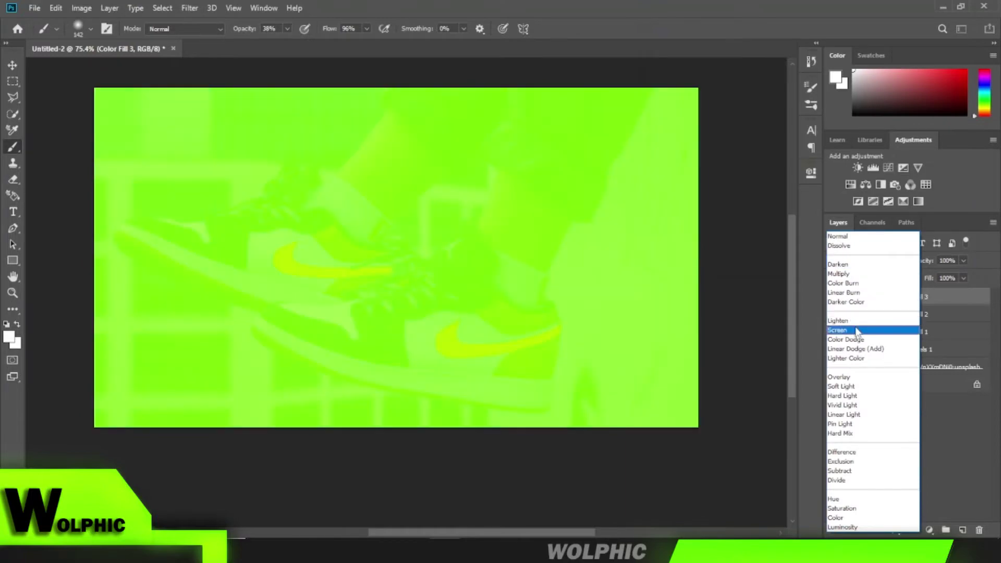
click(855, 330)
click(880, 298)
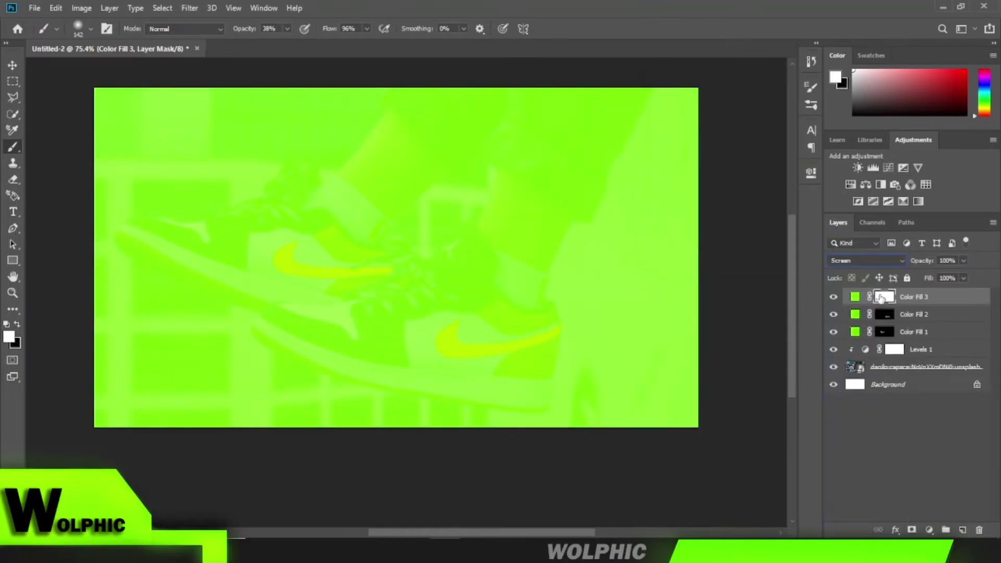
key(ctrl+i)
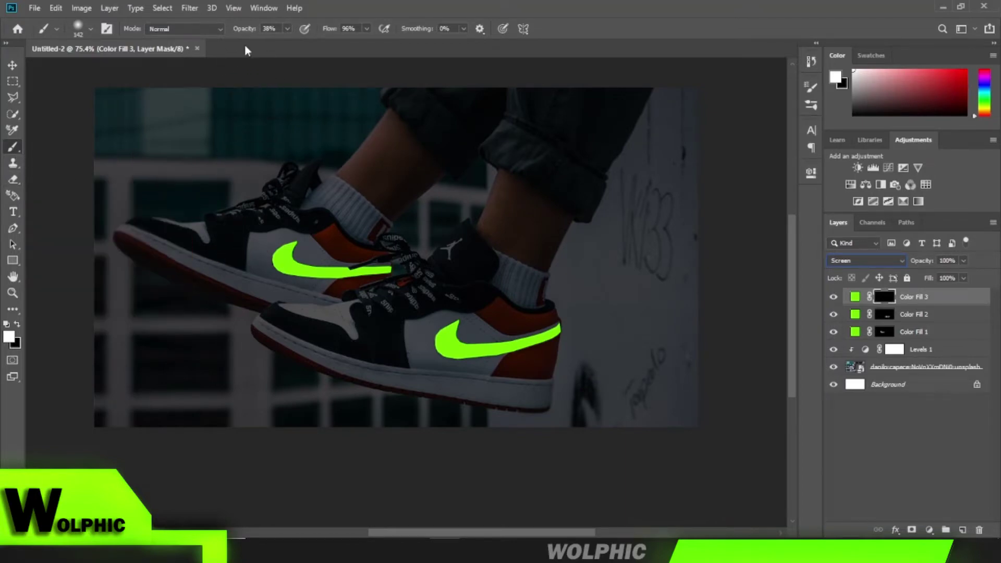
- Paint a faint glow along the swoosh on Color Fill 3's mask at 6% brush opacity
scroll(500, 326, up, 5)
key(0)
key(6)
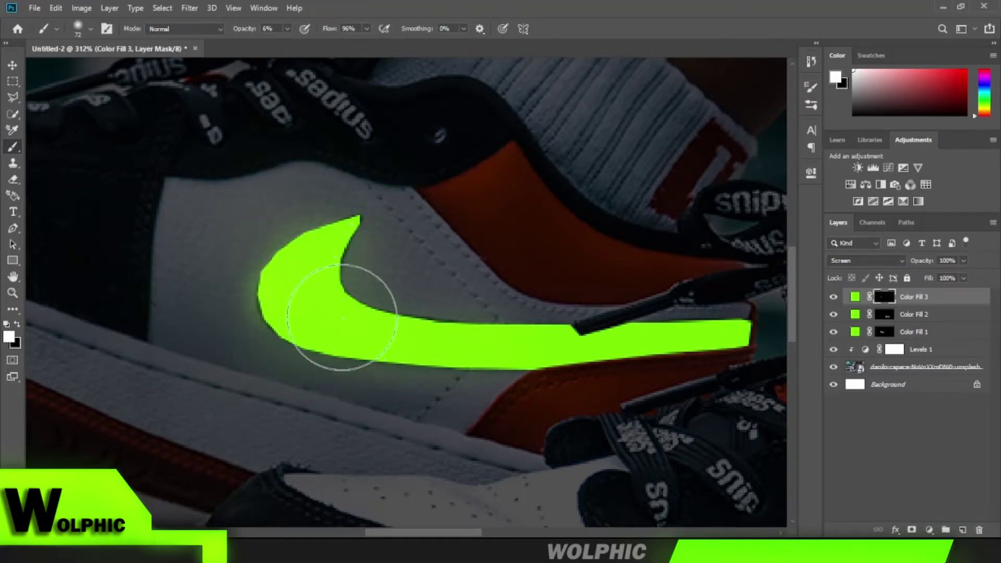
mouse_move(342, 317)
mouse_down()
mouse_move(313, 302)
mouse_move(447, 358)
mouse_move(481, 346)
mouse_move(525, 353)
mouse_move(510, 351)
mouse_move(519, 338)
mouse_move(621, 358)
mouse_move(731, 319)
mouse_move(640, 339)
mouse_move(648, 336)
mouse_up()
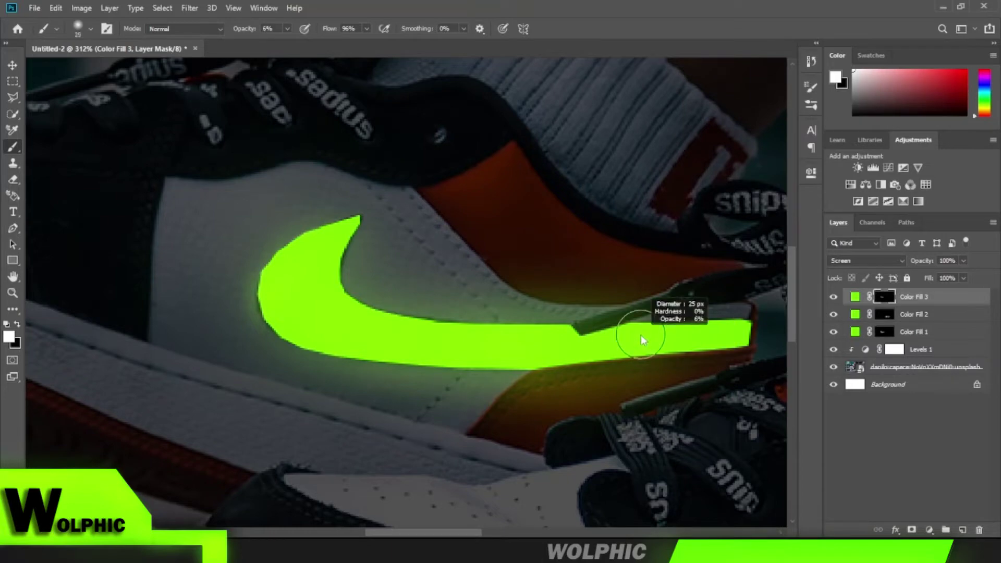
right_click(648, 336)
click(603, 338)
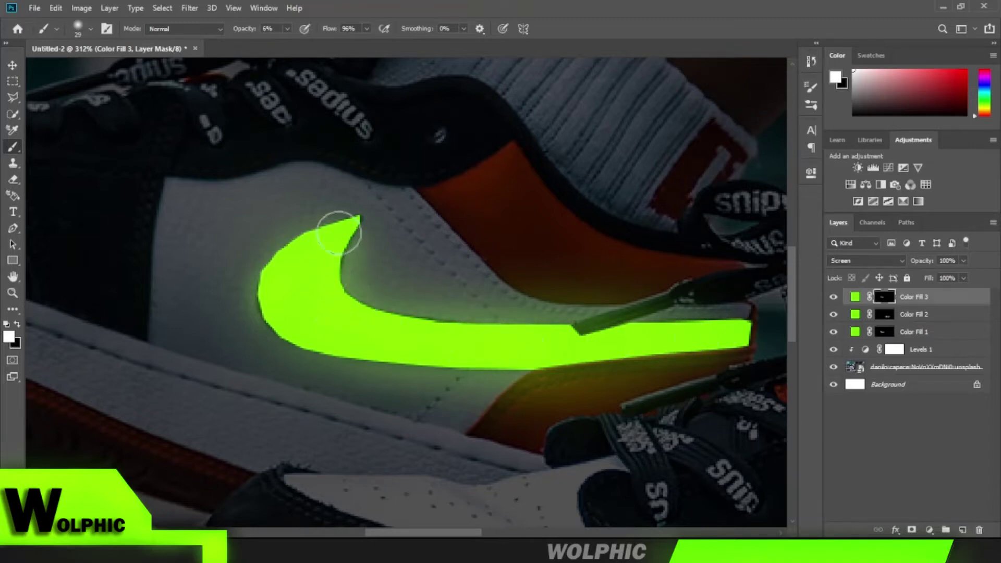
- Enlarge the brush to about 49 px and paint soft green glow around the swoosh tip
drag(294, 280, 330, 253)
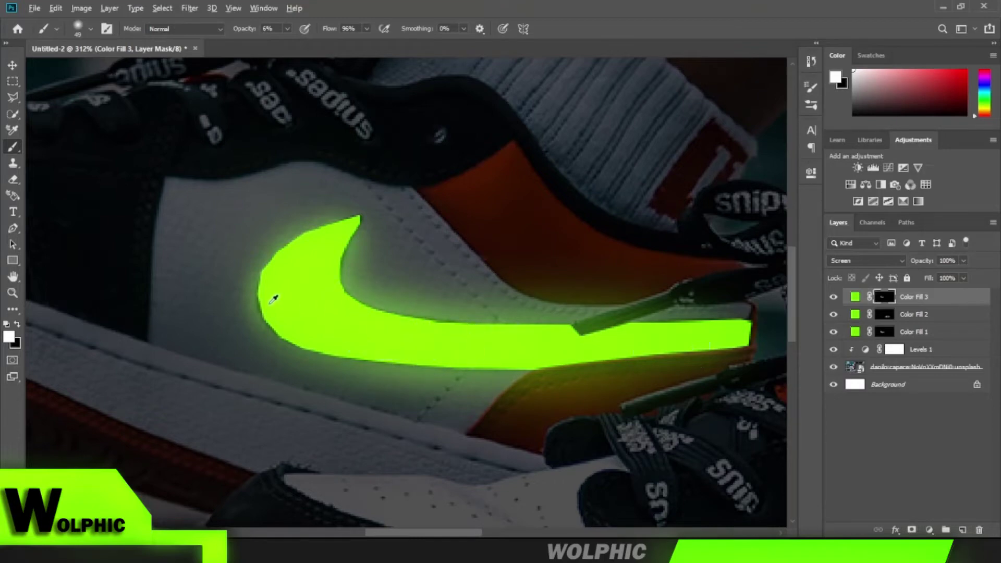
scroll(273, 299, down, 8)
scroll(334, 343, up, 2)
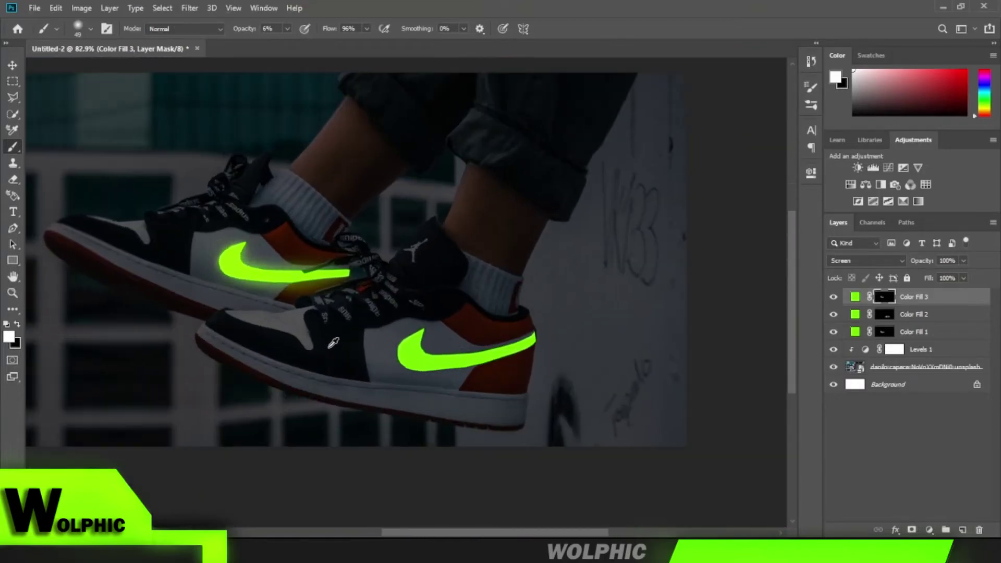
scroll(454, 345, up, 1)
scroll(454, 344, up, 3)
scroll(454, 345, up, 2)
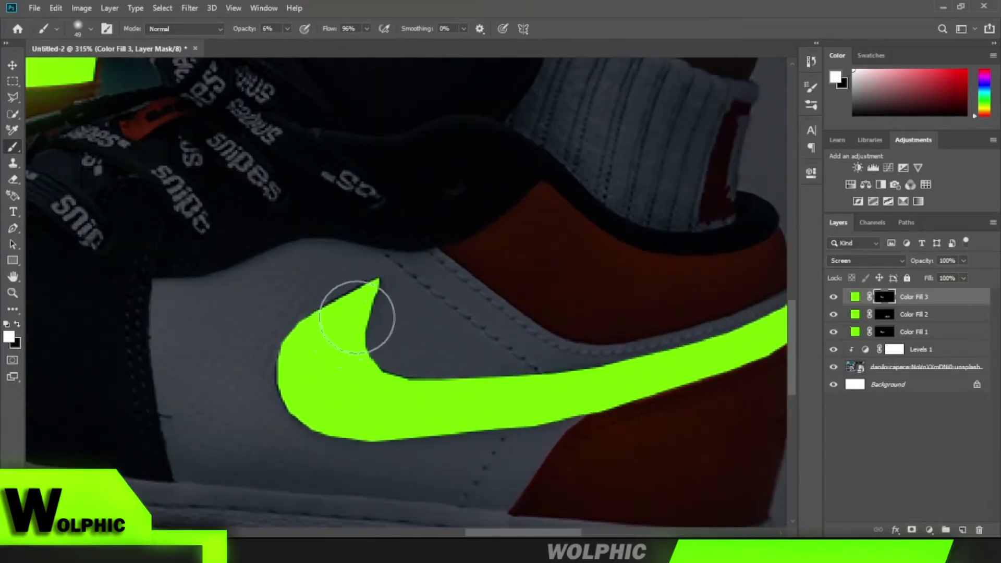
mouse_move(357, 317)
mouse_down()
mouse_move(335, 306)
mouse_move(351, 292)
mouse_move(312, 380)
mouse_move(369, 416)
mouse_move(331, 398)
mouse_move(476, 402)
mouse_move(501, 382)
mouse_up()
scroll(501, 382, down, 3)
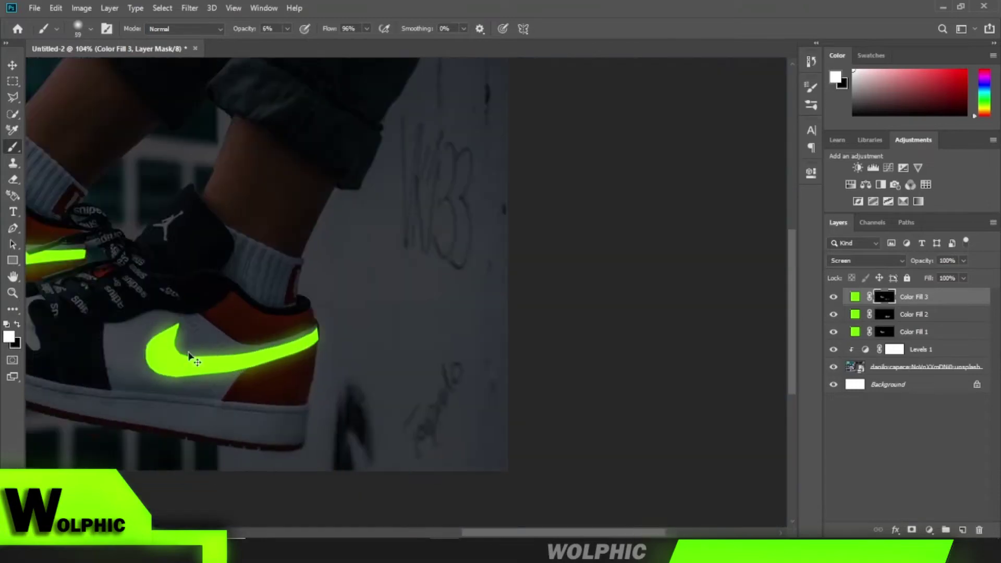
scroll(143, 320, down, 3)
- Switch to the Smudge Tool and select the Color Fill 3 layer
key(i)
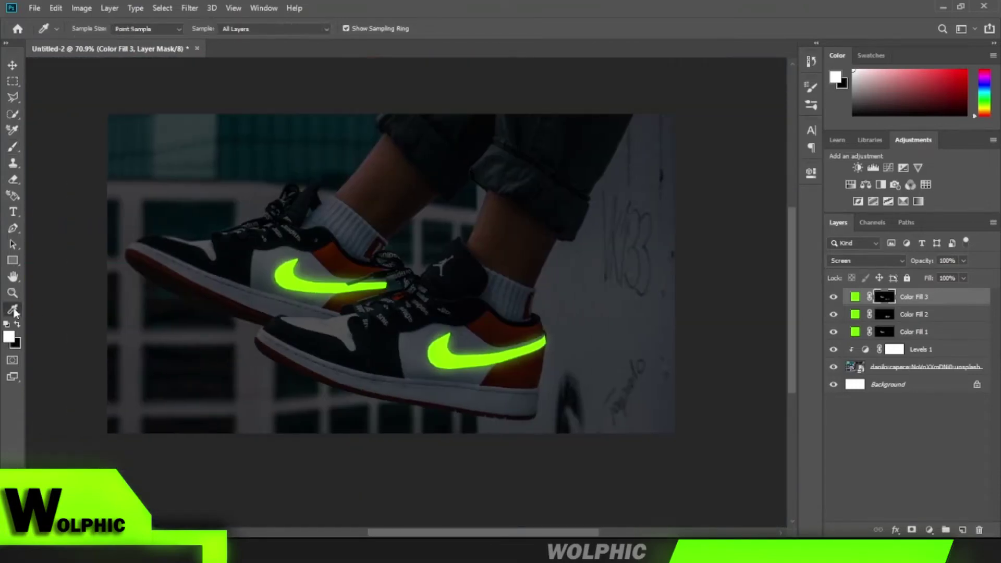
click(14, 312)
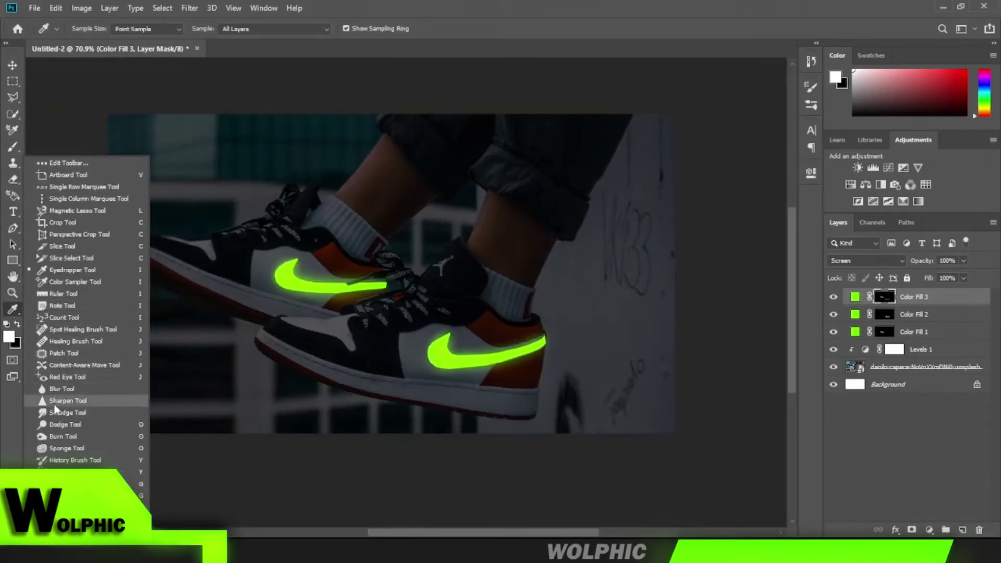
click(54, 412)
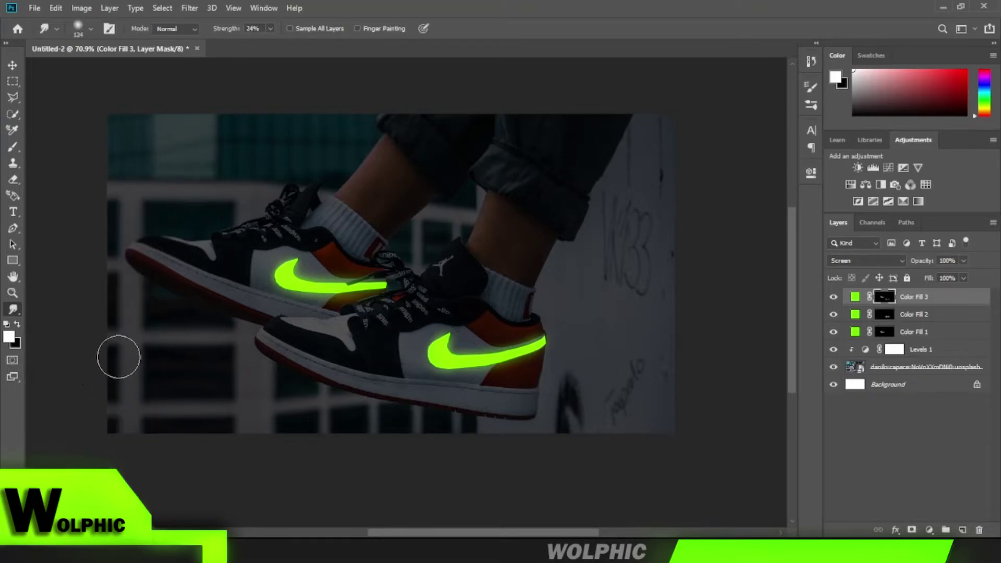
scroll(288, 269, up, 2)
scroll(289, 266, up, 2)
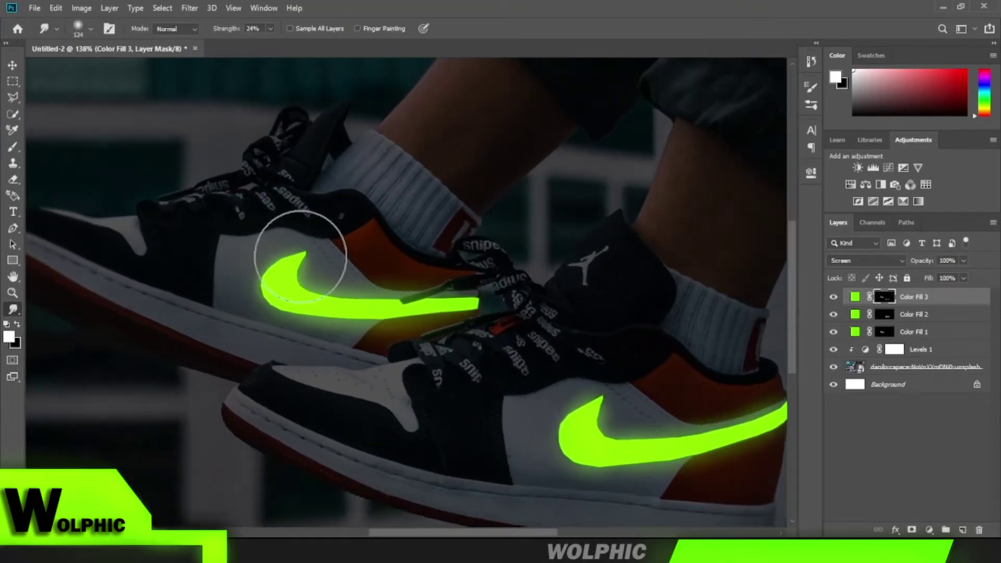
scroll(295, 261, up, 3)
scroll(301, 257, up, 2)
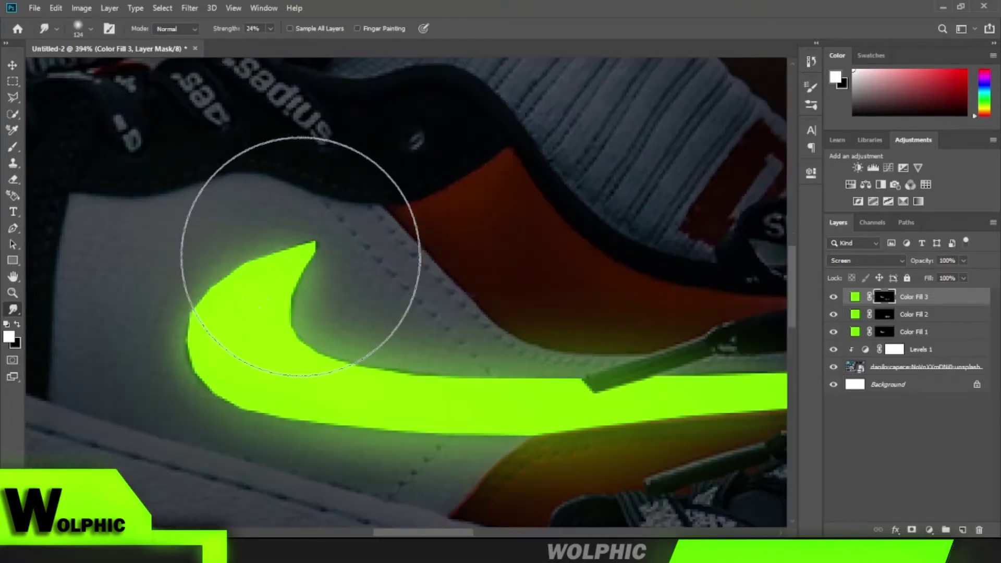
click(941, 332)
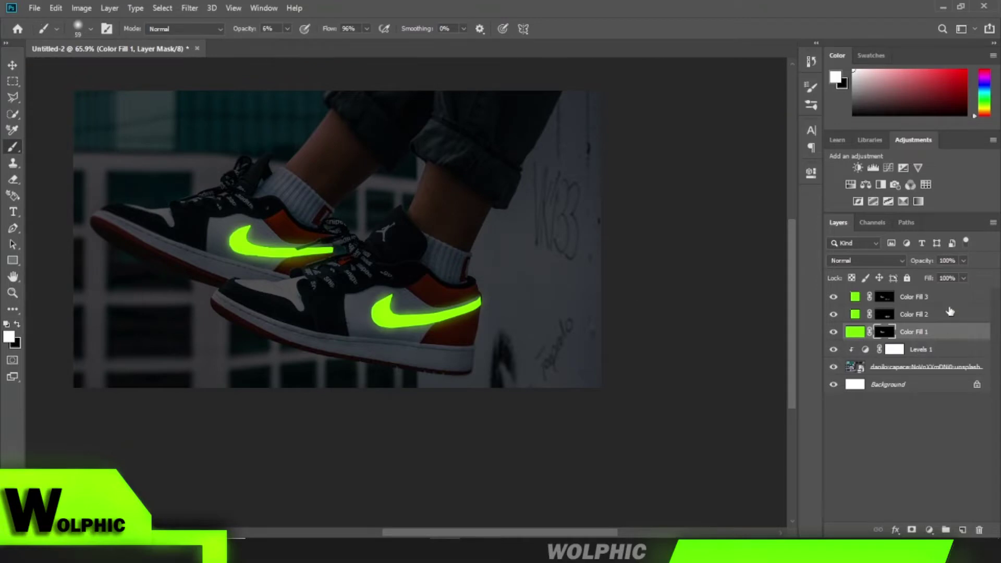
click(951, 297)
- Add a Color Fill 4 layer in bright green #7eff00
click(930, 531)
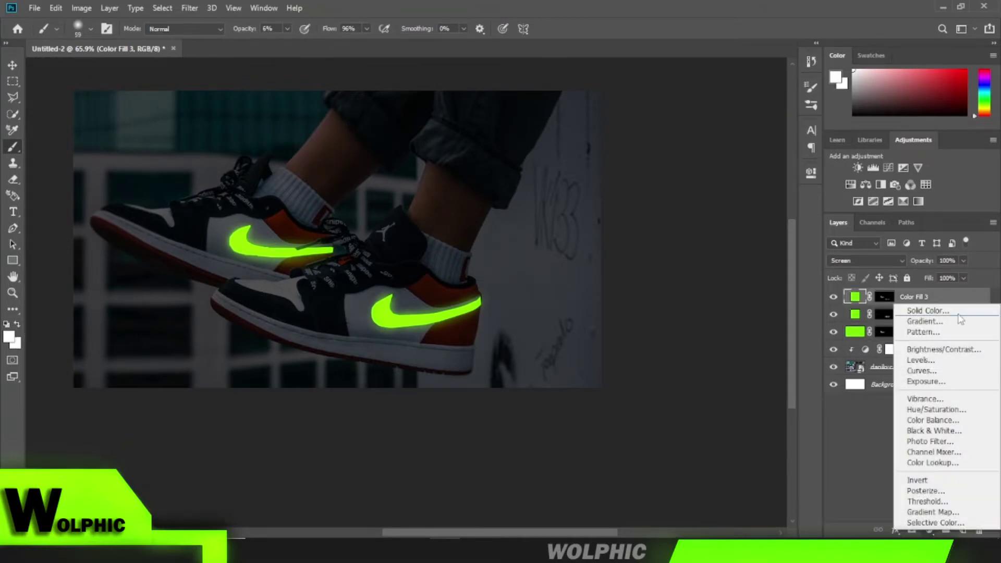
click(954, 313)
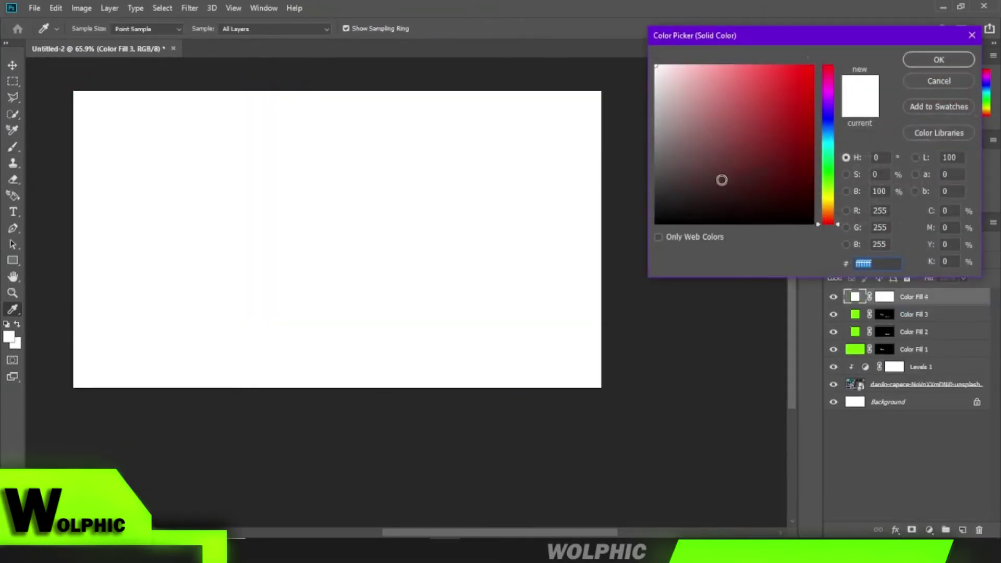
drag(830, 151, 831, 165)
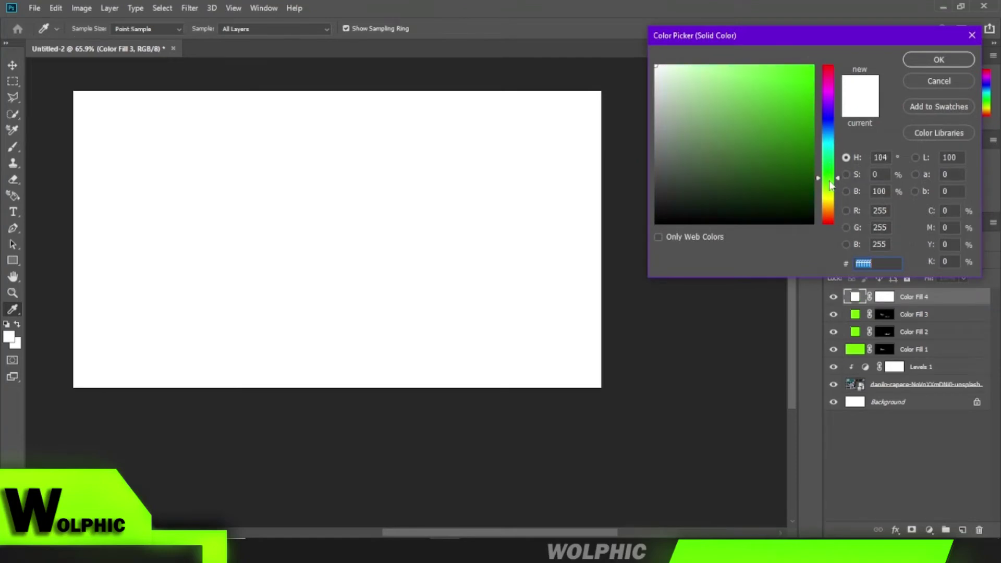
drag(803, 126, 815, 48)
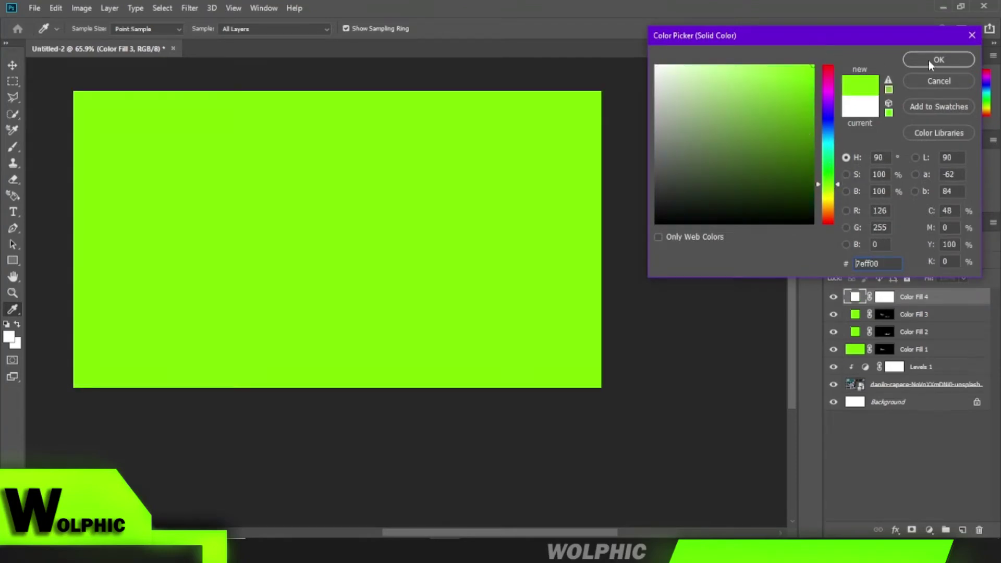
click(929, 60)
- Set Color Fill 4 to Overlay blend mode and invert its mask to black
click(881, 261)
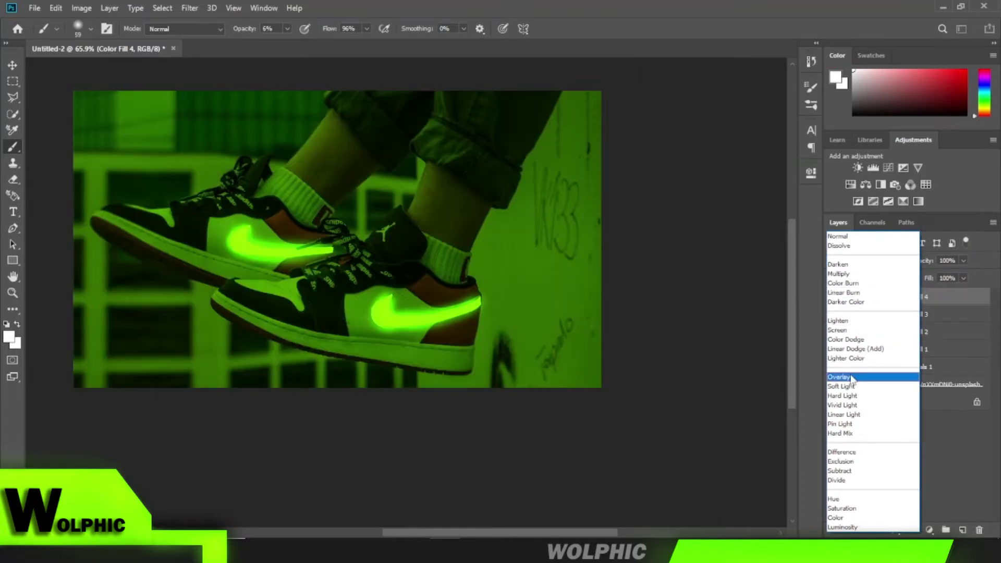
click(852, 378)
click(881, 298)
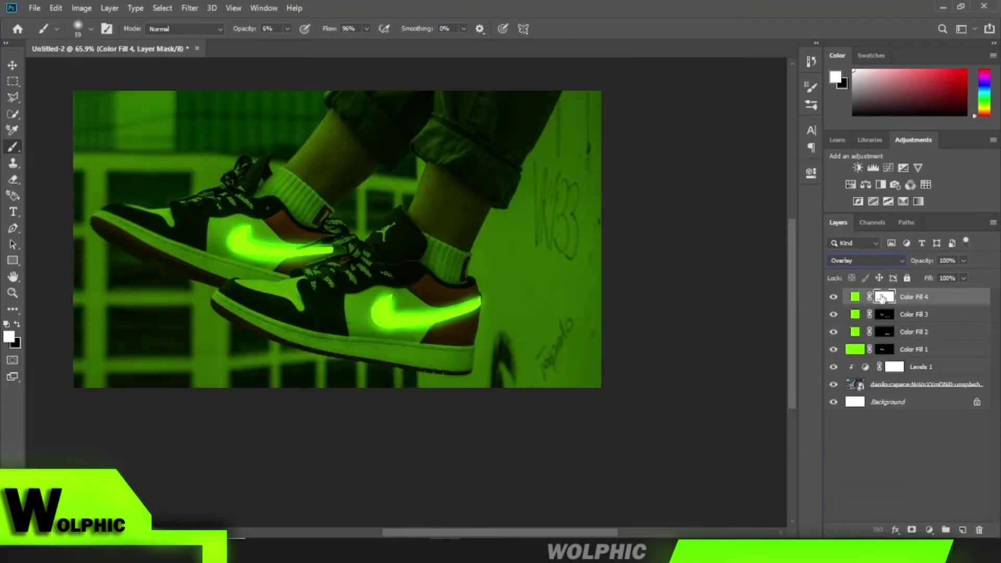
key(ctrl+i)
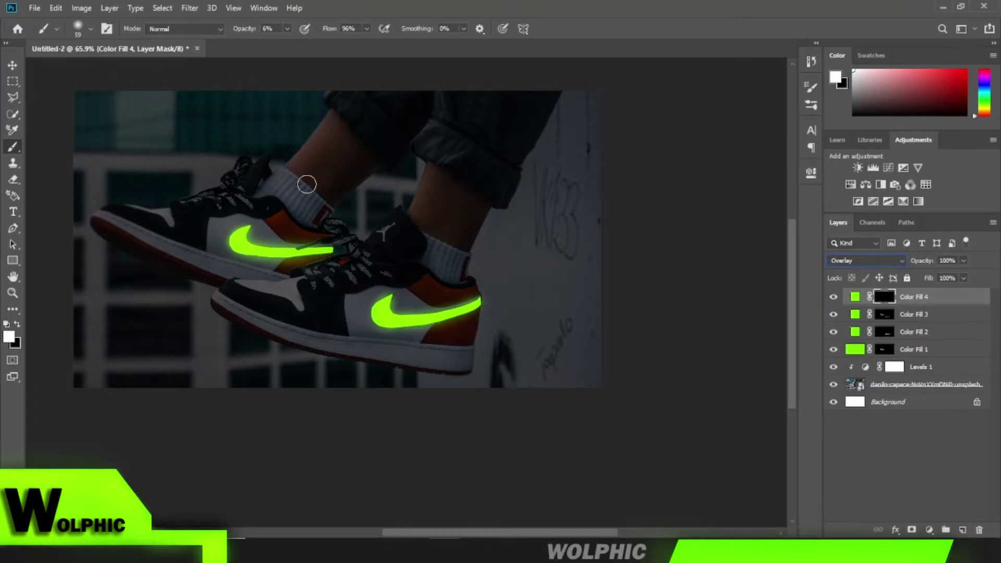
- Enlarge the brush to about 186 px and paint green spill along the swoosh tail
drag(307, 184, 340, 184)
scroll(237, 241, up, 1)
scroll(237, 241, up, 1)
scroll(237, 241, up, 1)
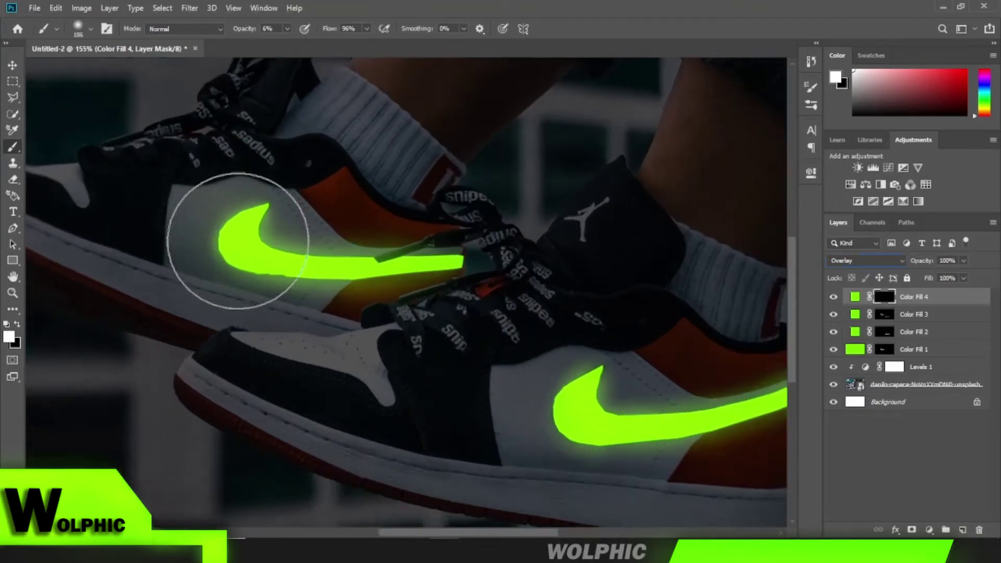
scroll(240, 237, up, 1)
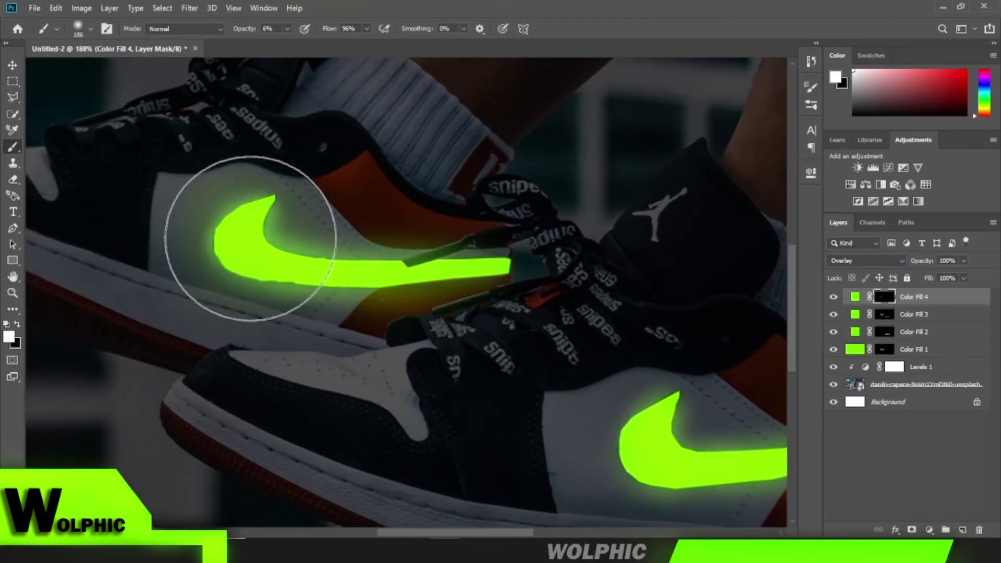
mouse_move(335, 246)
mouse_down()
mouse_move(478, 263)
mouse_move(425, 228)
mouse_move(358, 252)
mouse_move(529, 261)
mouse_move(301, 257)
mouse_up()
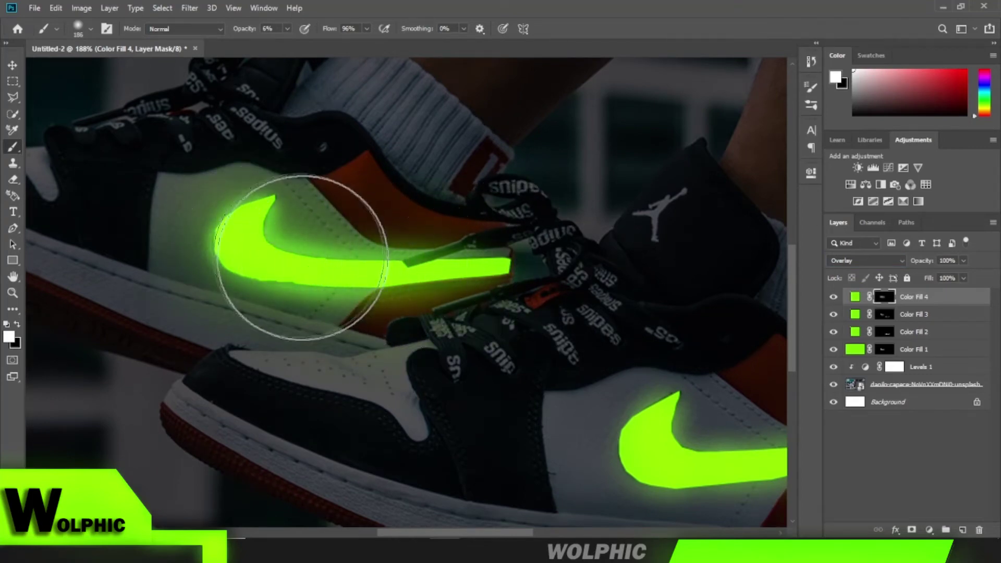
- Resize the brush and paint green light spill along the shoe collar near the laces
scroll(503, 264, down, 3)
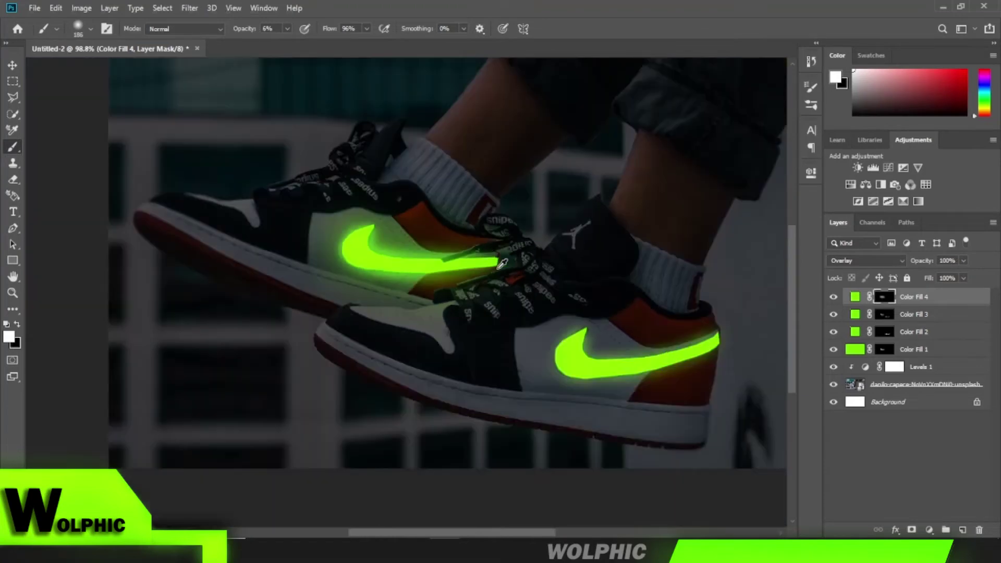
scroll(598, 316, up, 2)
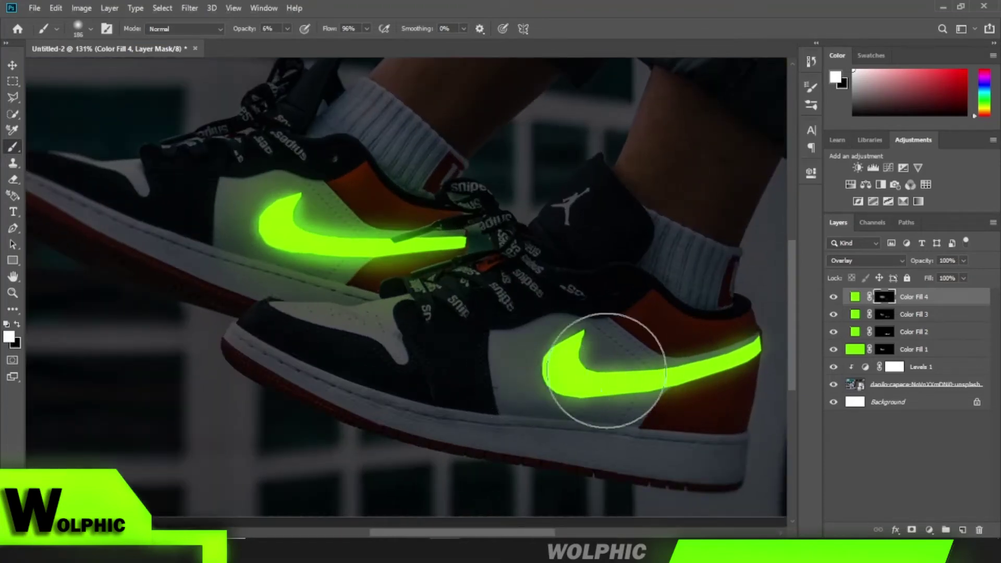
key(bracketright)
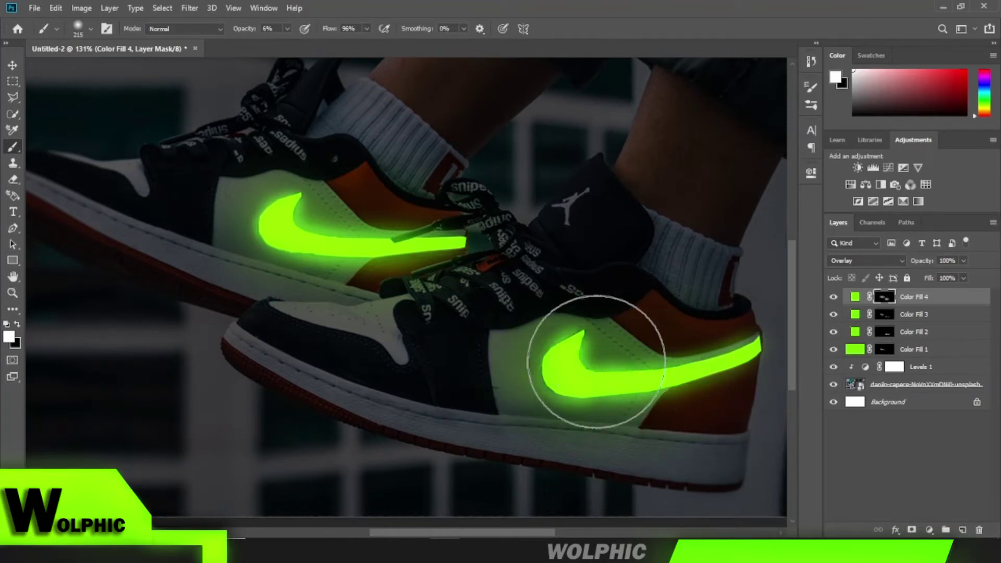
scroll(485, 327, down, 3)
scroll(485, 327, down, 2)
scroll(485, 327, up, 3)
scroll(485, 327, up, 3)
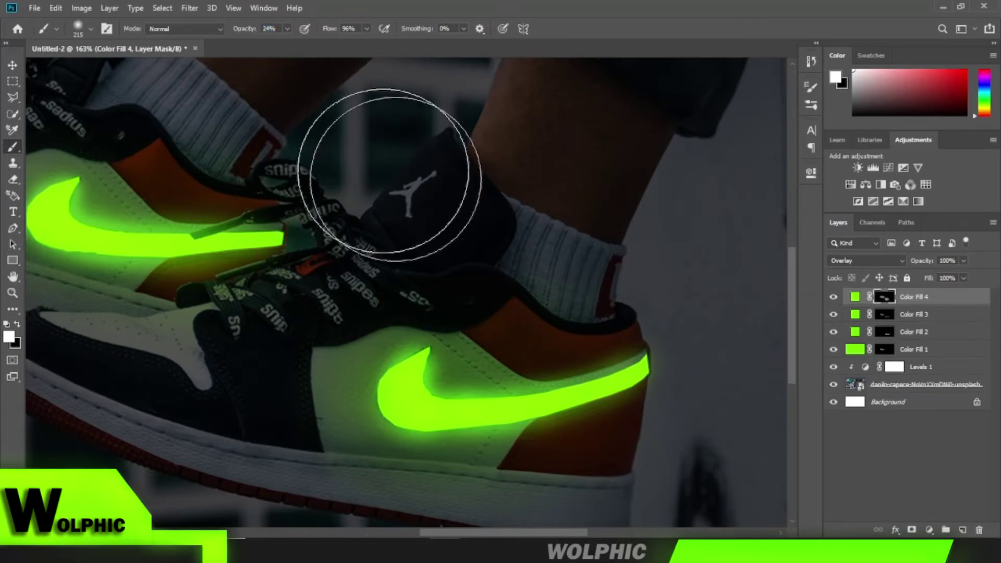
drag(495, 261, 449, 249)
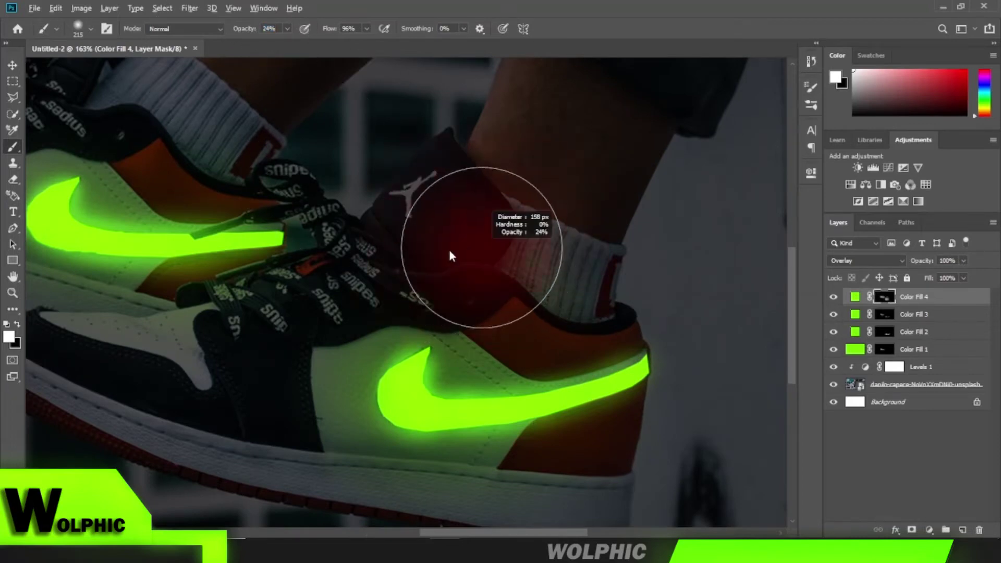
scroll(466, 282, up, 2)
drag(465, 282, 418, 284)
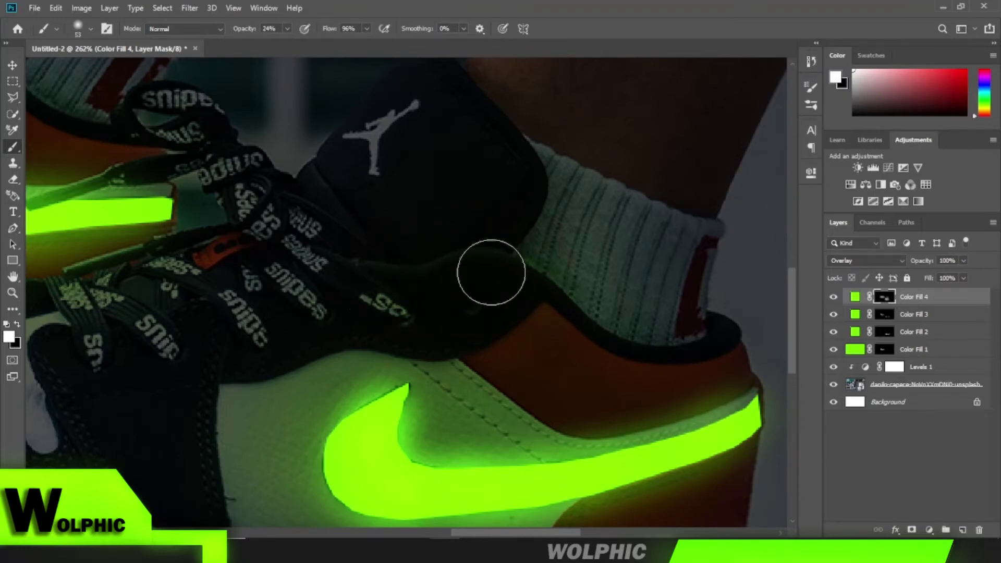
drag(534, 296, 713, 351)
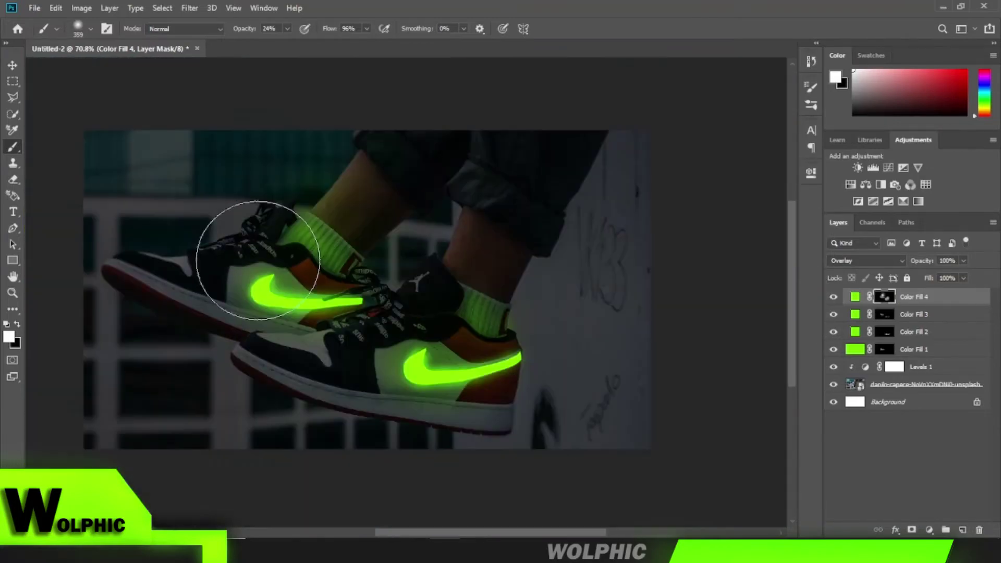
- Touch up the glow mask with eraser and brush, then duplicate Color Fill 4
scroll(470, 417, up, 3)
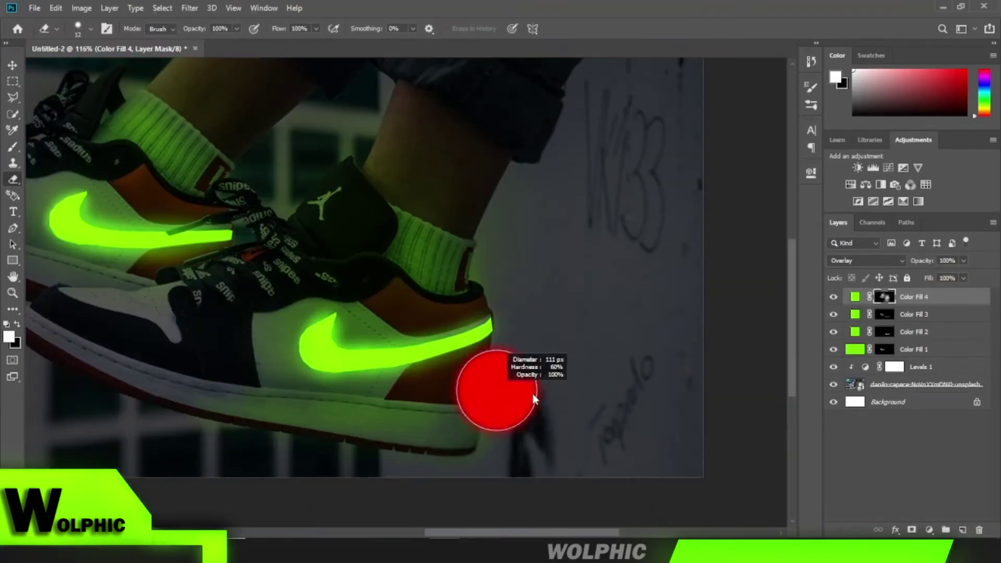
scroll(469, 485, up, 3)
scroll(213, 331, down, 3)
scroll(335, 187, up, 5)
key(e)
scroll(335, 188, down, 5)
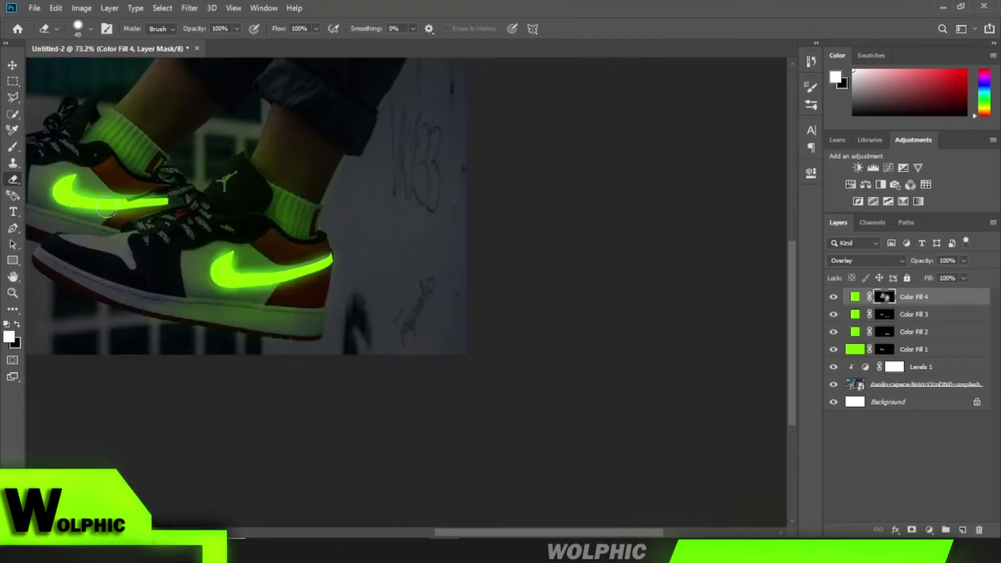
key(b)
scroll(264, 292, up, 2)
scroll(224, 258, down, 1)
scroll(242, 192, up, 2)
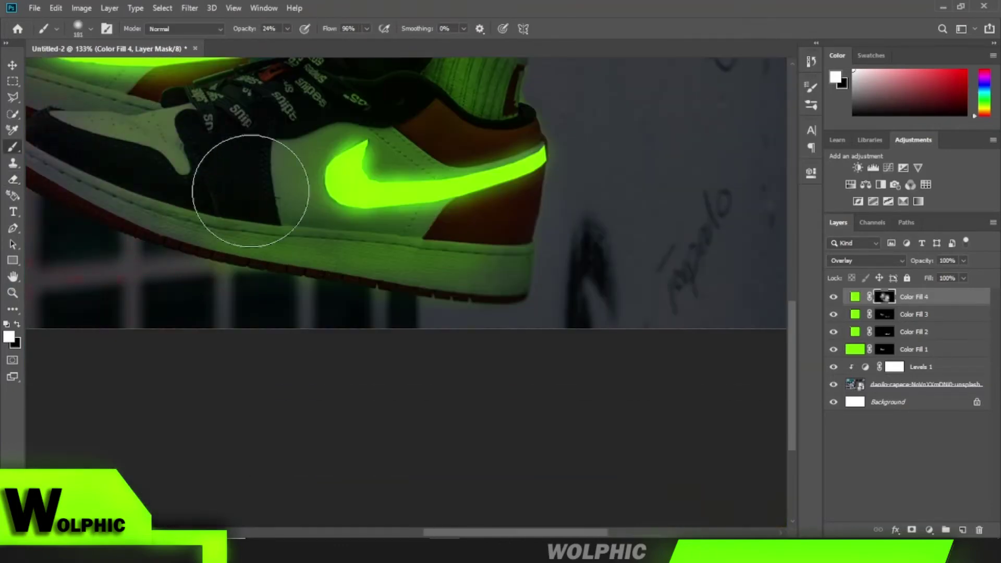
scroll(626, 291, down, 1)
scroll(626, 290, up, 2)
right_click(939, 297)
click(793, 76)
- Create the Color Fill 4 copy layer and dismiss the warning that appears
key(Return)
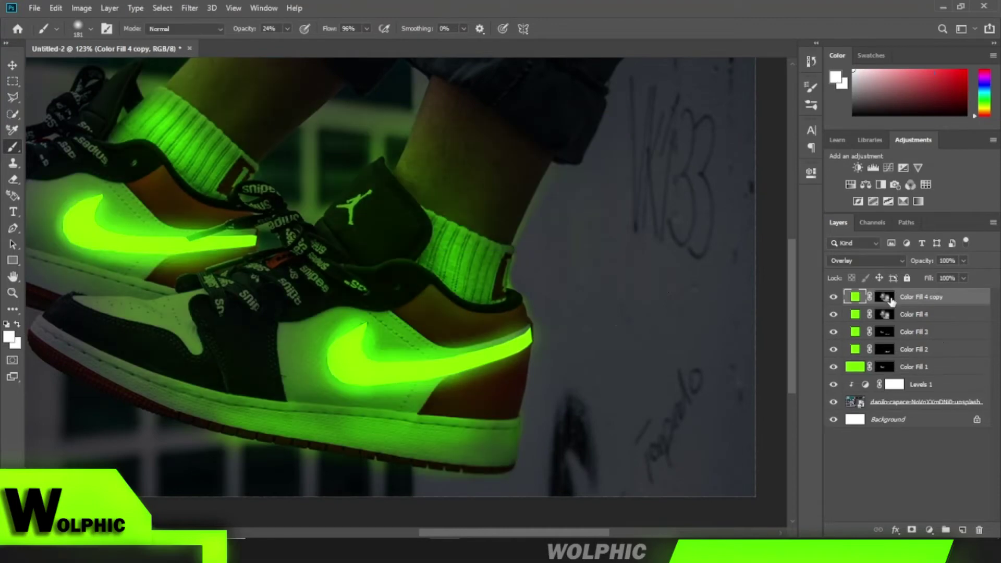
key(e)
scroll(79, 256, down, 3)
scroll(469, 261, up, 3)
scroll(491, 270, down, 1)
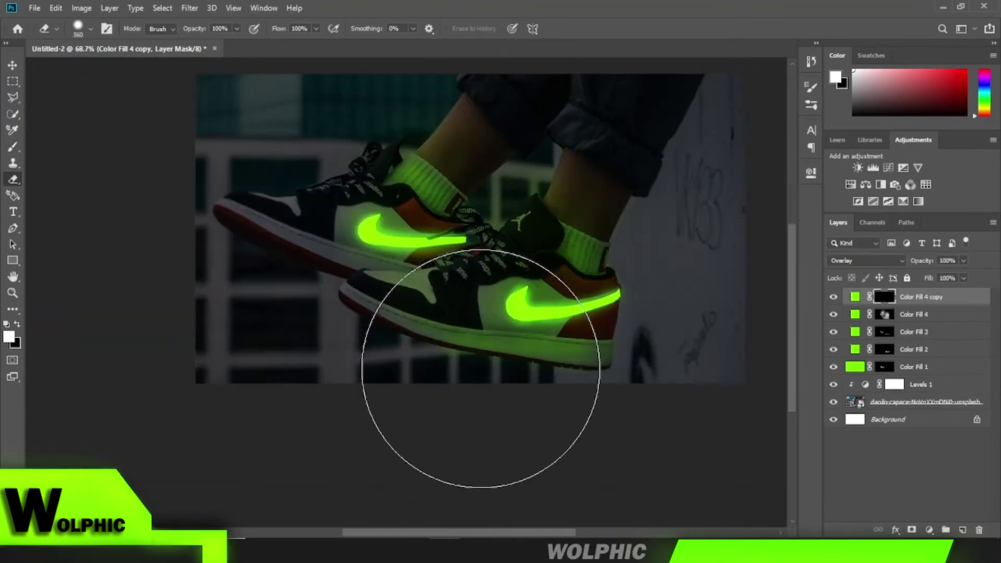
scroll(509, 387, up, 3)
scroll(510, 386, up, 2)
key(Escape)
scroll(501, 226, down, 3)
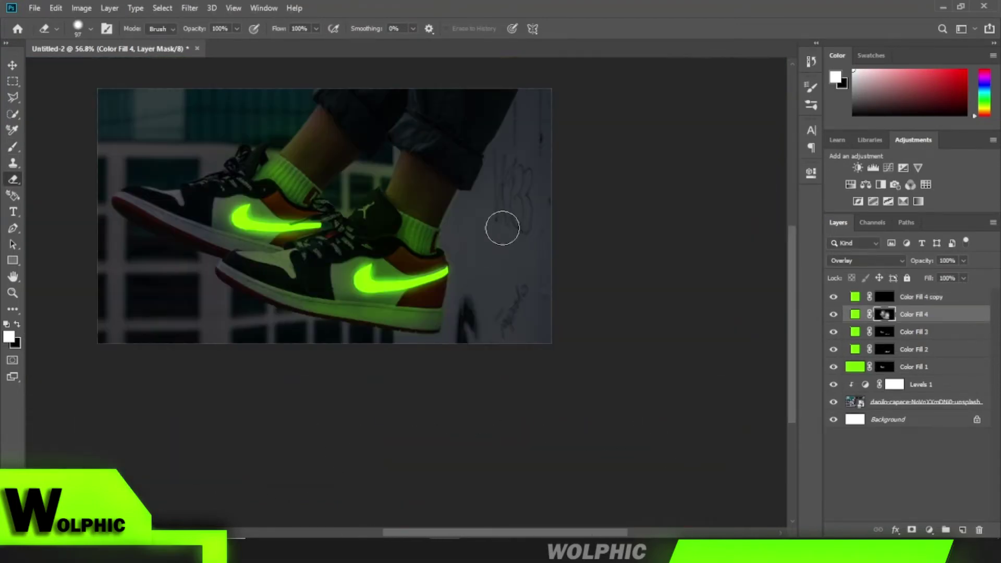
scroll(738, 324, up, 3)
- Paint a soft green glow on the wall behind the heel through the copy's mask
key(alt+bracketright)
key(b)
drag(477, 254, 554, 235)
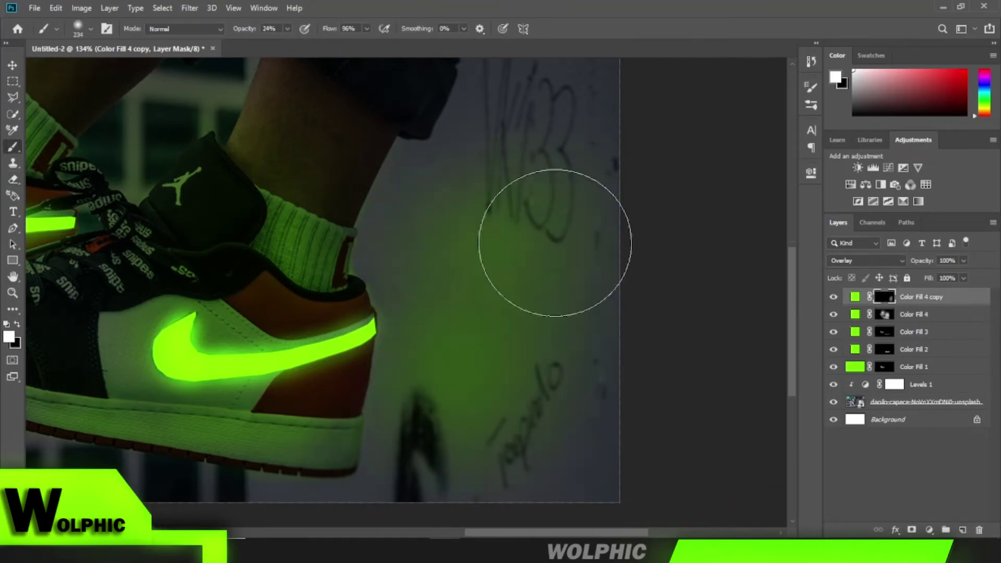
scroll(488, 282, down, 3)
scroll(518, 315, up, 5)
- Switch to a smaller brush and tint the jeans cuff with faint green light
right_click(331, 242)
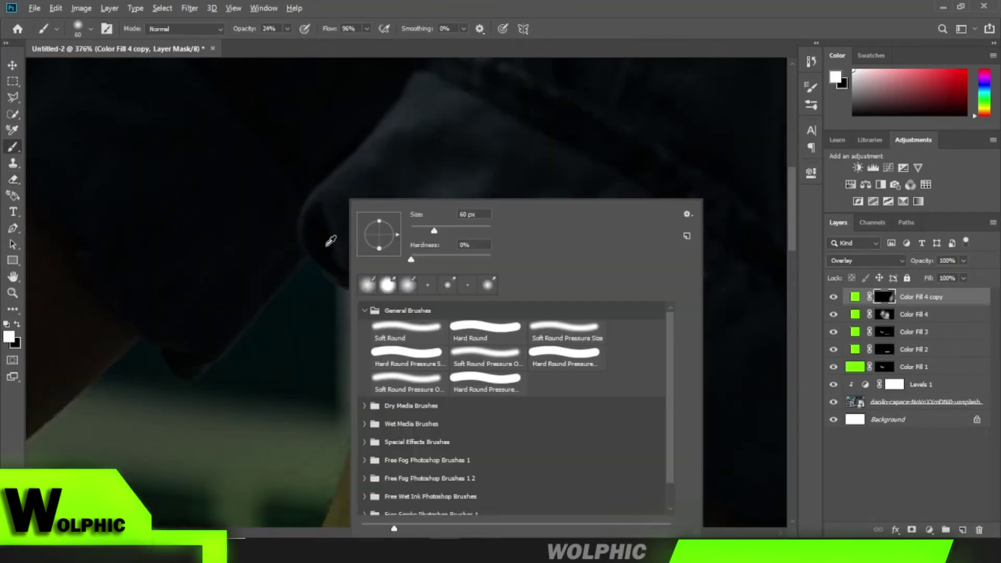
key(Return)
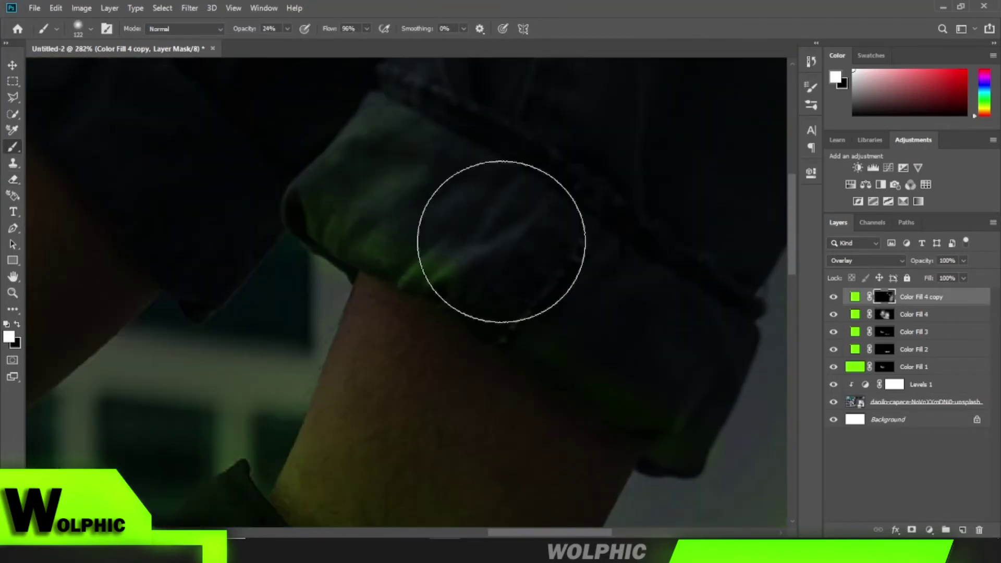
drag(501, 235, 675, 380)
scroll(293, 162, down, 3)
scroll(354, 189, up, 4)
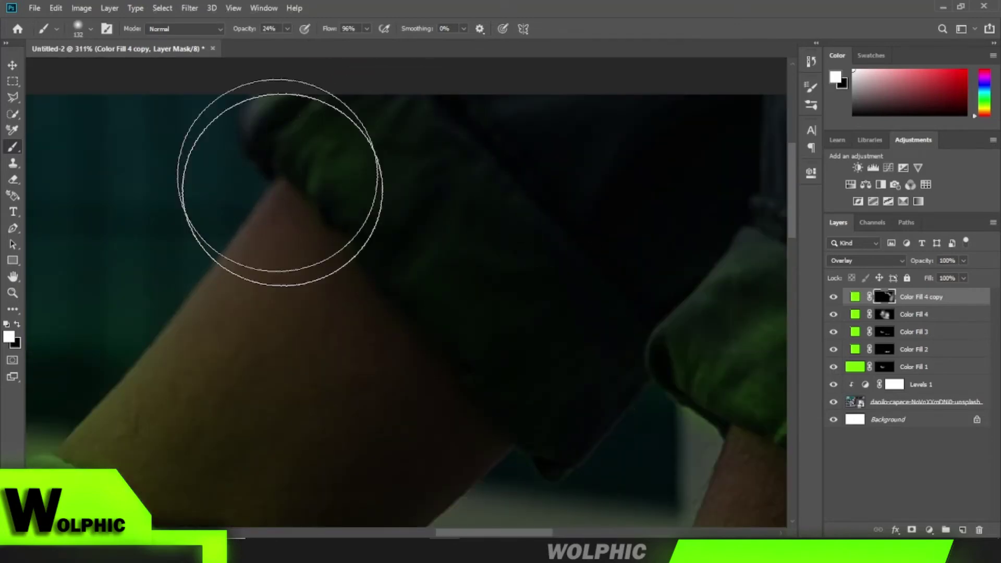
scroll(282, 190, down, 4)
scroll(409, 345, up, 5)
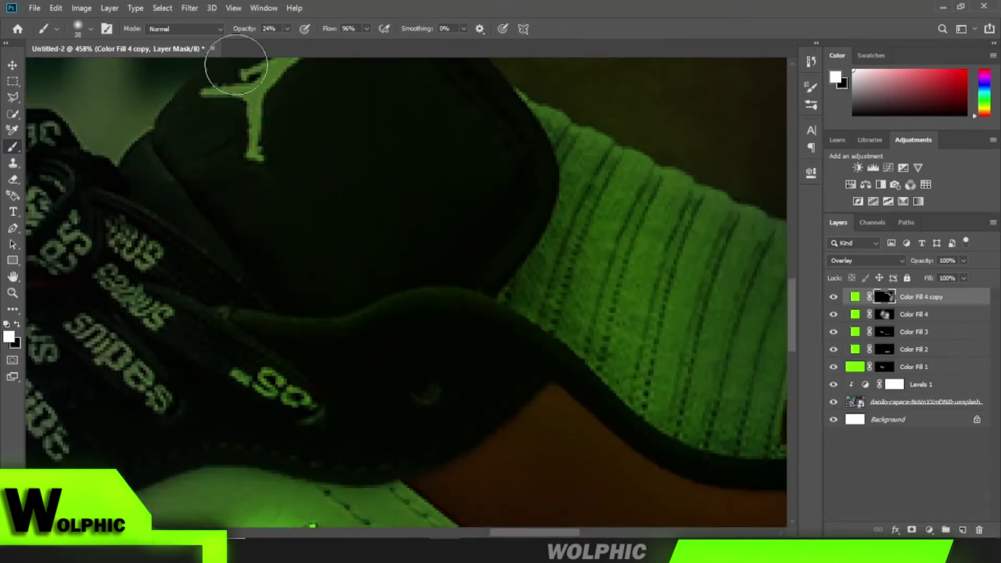
scroll(612, 433, down, 5)
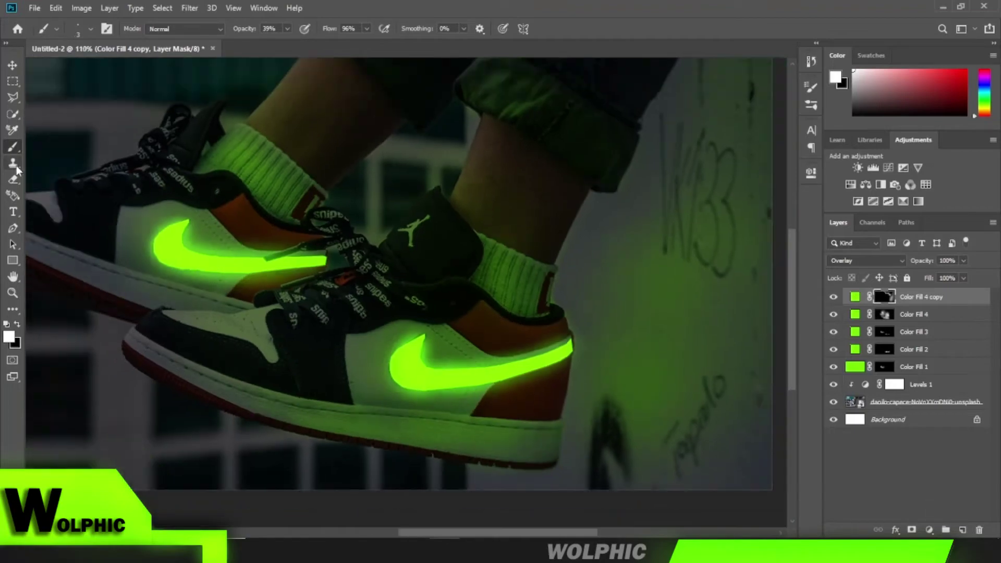
- Step down to Color Fill 3, set brush opacity to 100%, and return to Color Fill 4 copy with the Eraser
key(alt+bracketleft)
key(alt+bracketleft)
scroll(155, 251, up, 2)
key(alt+bracketleft)
key(alt+bracketleft)
scroll(163, 233, up, 5)
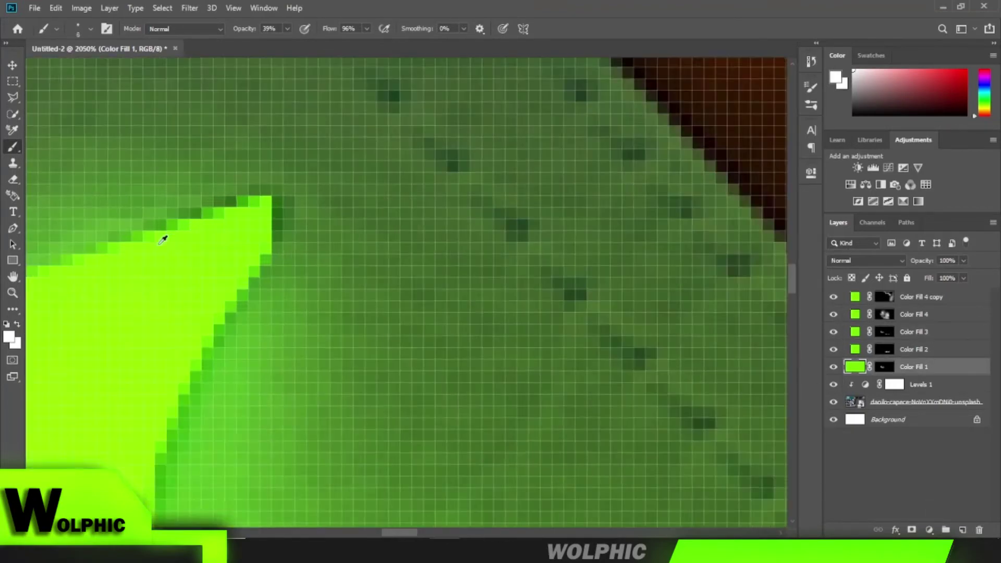
scroll(163, 233, up, 1)
key(0)
scroll(230, 197, down, 6)
scroll(230, 196, down, 2)
scroll(666, 280, down, 3)
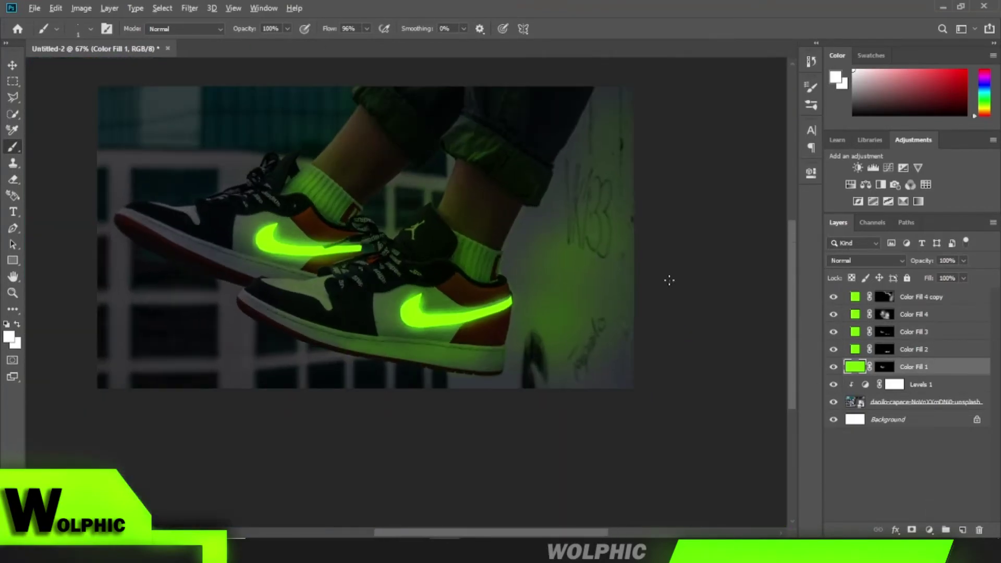
key(alt+bracketright)
key(alt+bracketright)
key(alt+bracketright)
key(e)
scroll(230, 168, up, 1)
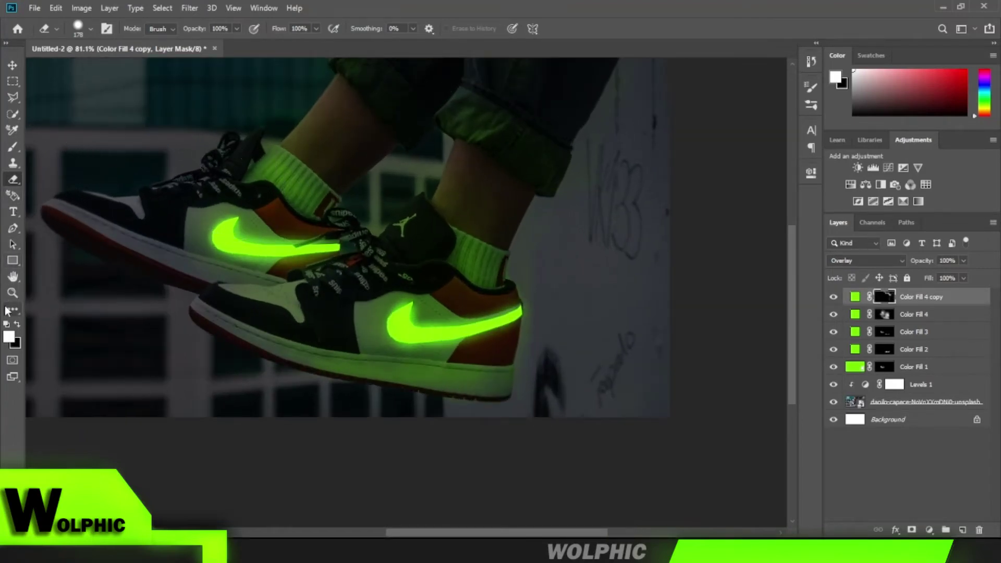
- Switch to the Smudge tool and target Color Fill 2's layer mask
key(i)
right_click(20, 315)
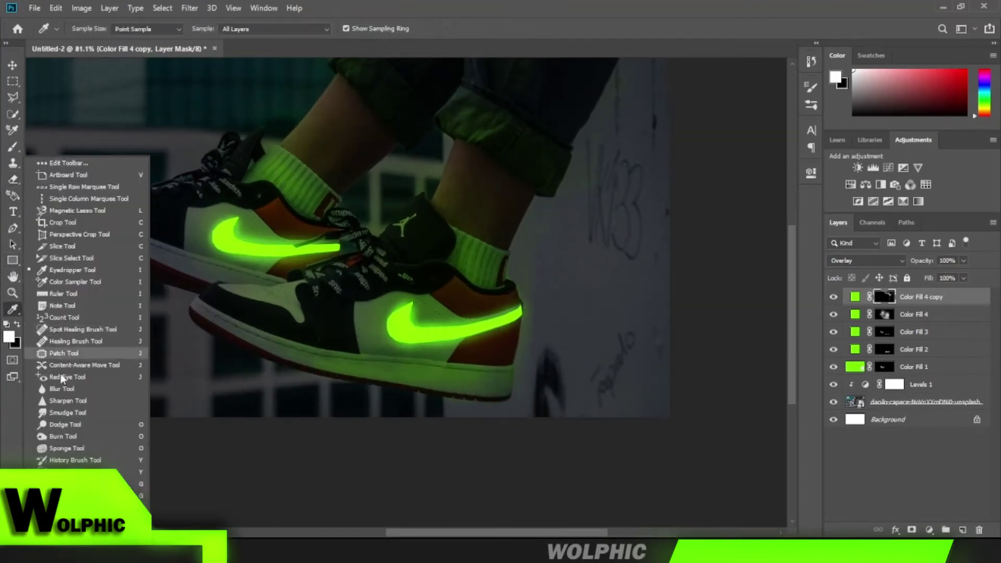
click(63, 410)
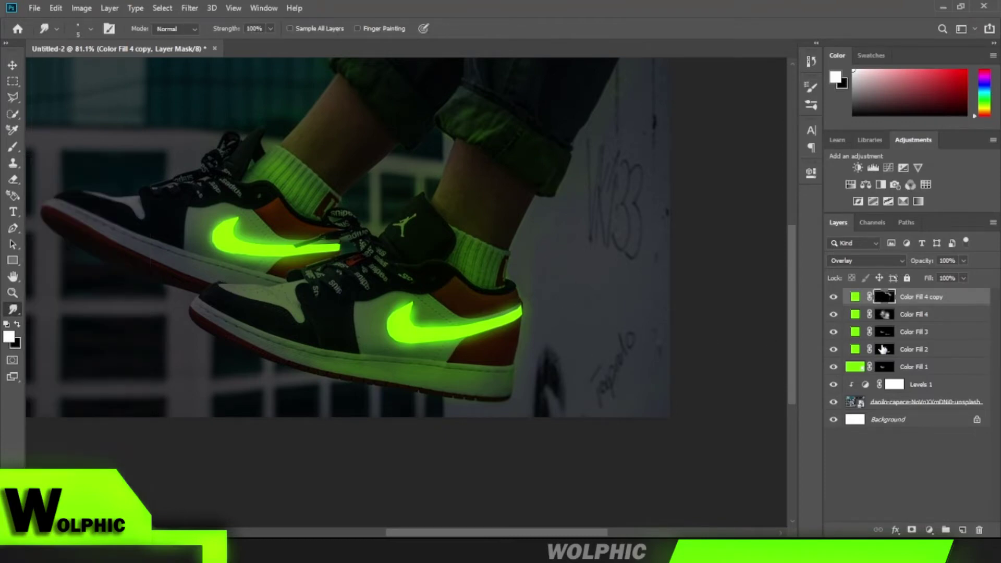
click(947, 355)
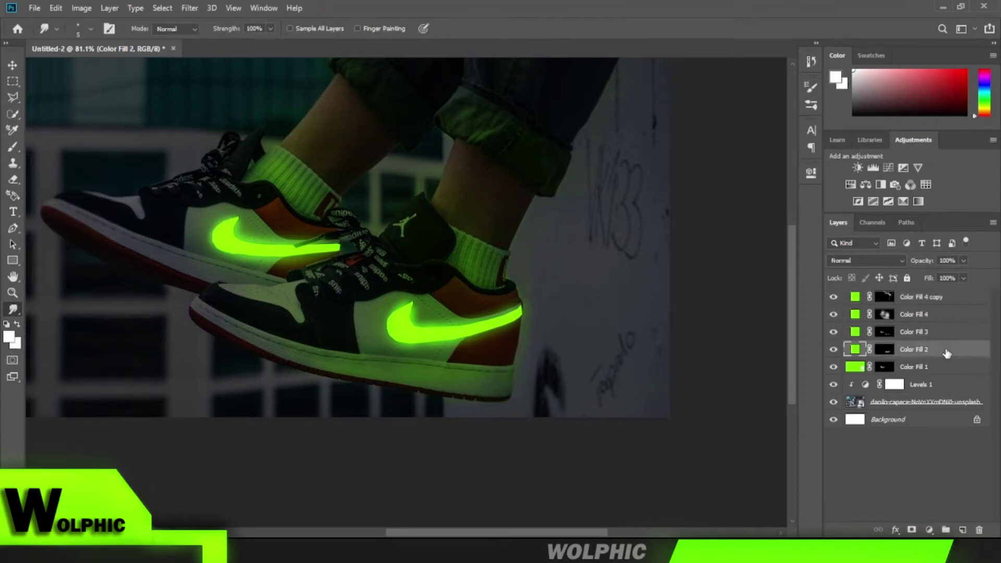
scroll(536, 325, up, 2)
scroll(529, 320, up, 2)
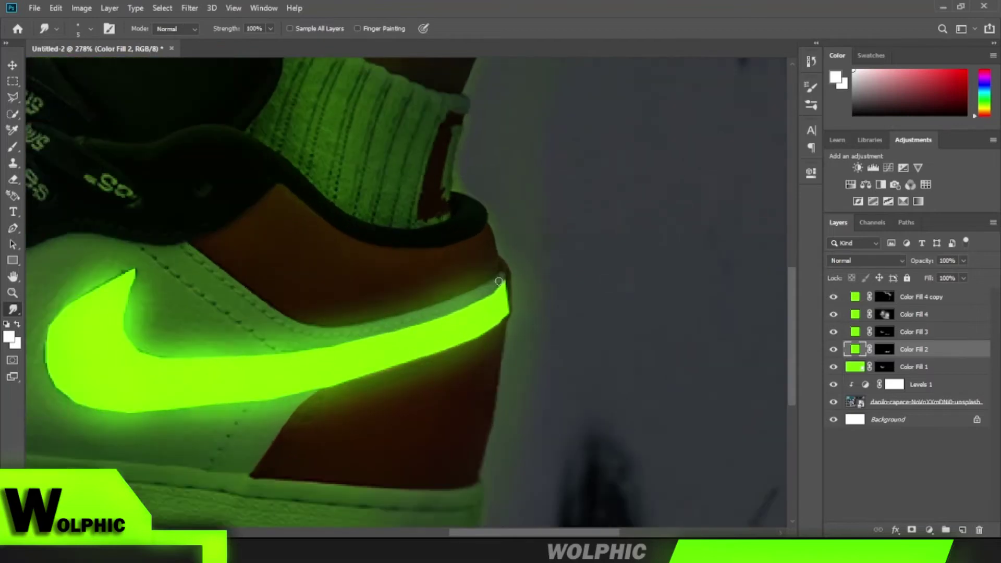
scroll(511, 302, up, 2)
click(886, 354)
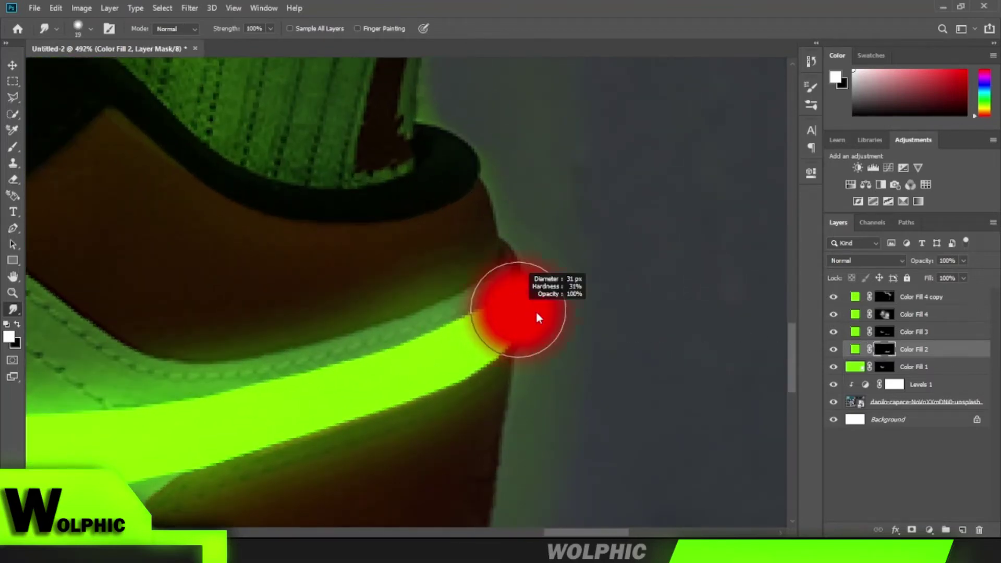
scroll(527, 309, down, 1)
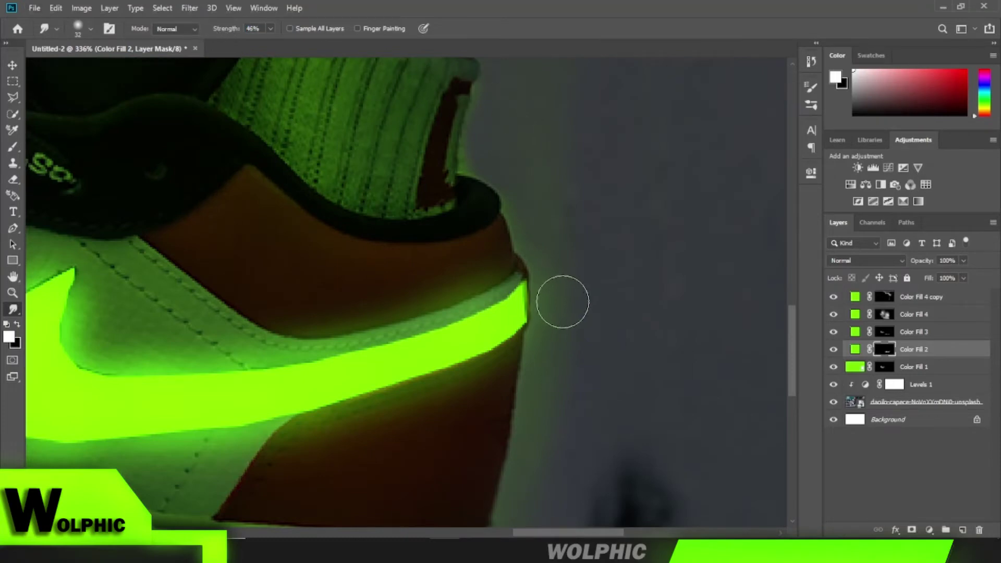
- Smudge the heel glow into a trail rising up-right, undoing one overly thick stroke
mouse_move(525, 308)
mouse_down()
mouse_move(557, 270)
mouse_move(569, 224)
mouse_up()
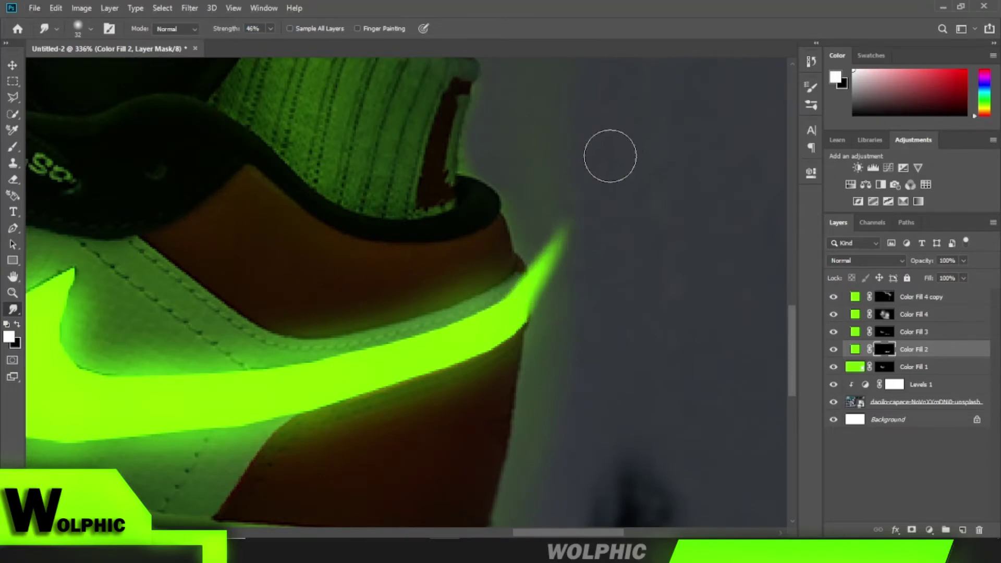
mouse_move(530, 311)
mouse_down()
mouse_move(569, 237)
mouse_move(584, 240)
mouse_up()
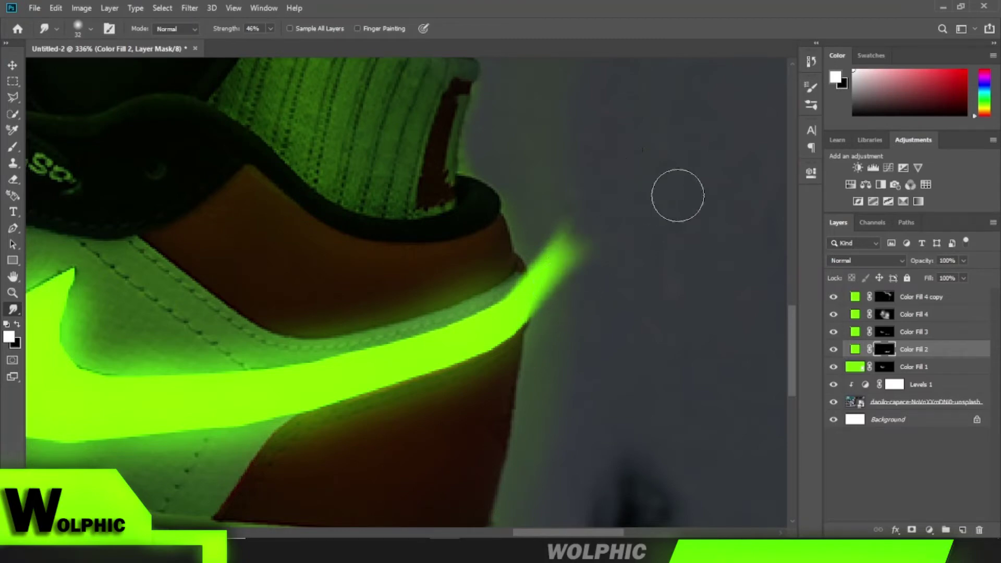
mouse_move(568, 287)
mouse_down()
mouse_move(611, 240)
mouse_move(588, 158)
mouse_up()
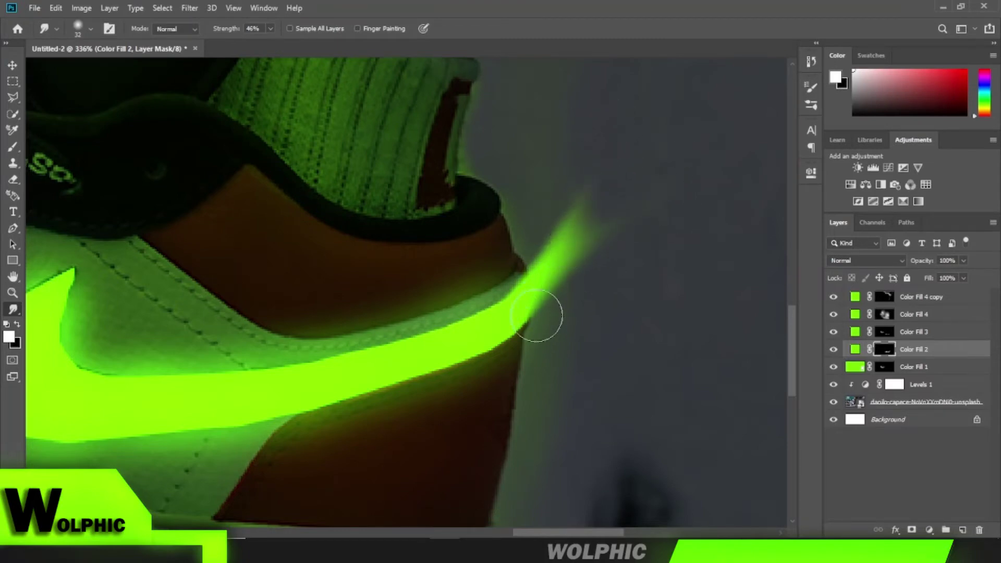
drag(537, 316, 635, 196)
drag(550, 290, 652, 211)
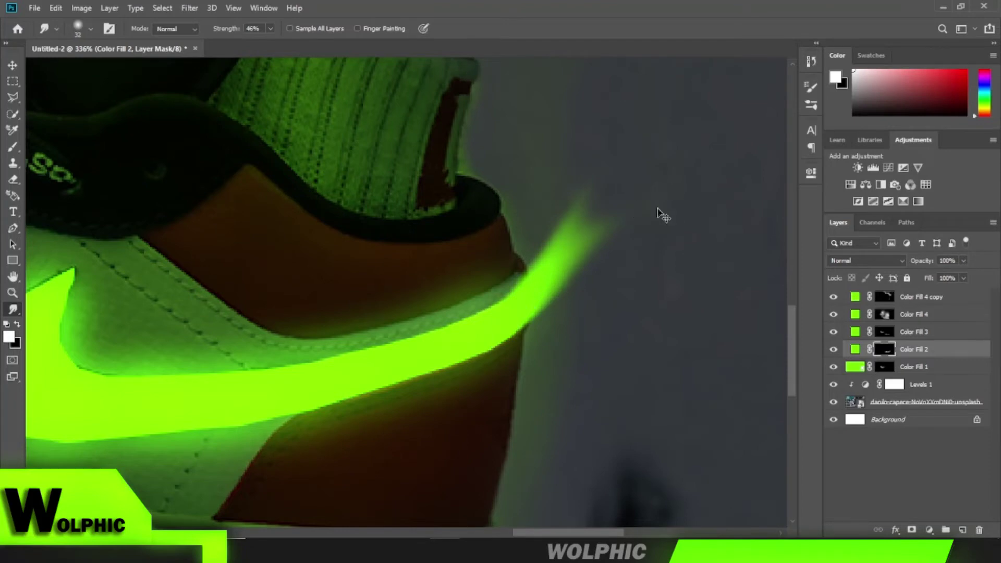
key(ctrl+z)
key(ctrl+z)
scroll(588, 150, down, 3)
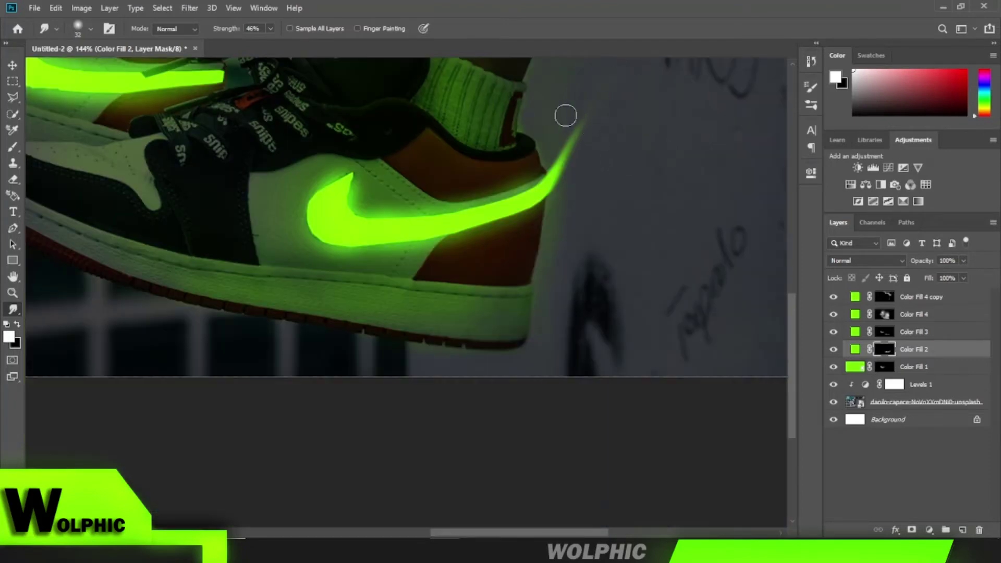
drag(385, 165, 360, 174)
- On Color Fill 1's mask, smudge the left swoosh tip into a trail along the laces
scroll(444, 144, down, 5)
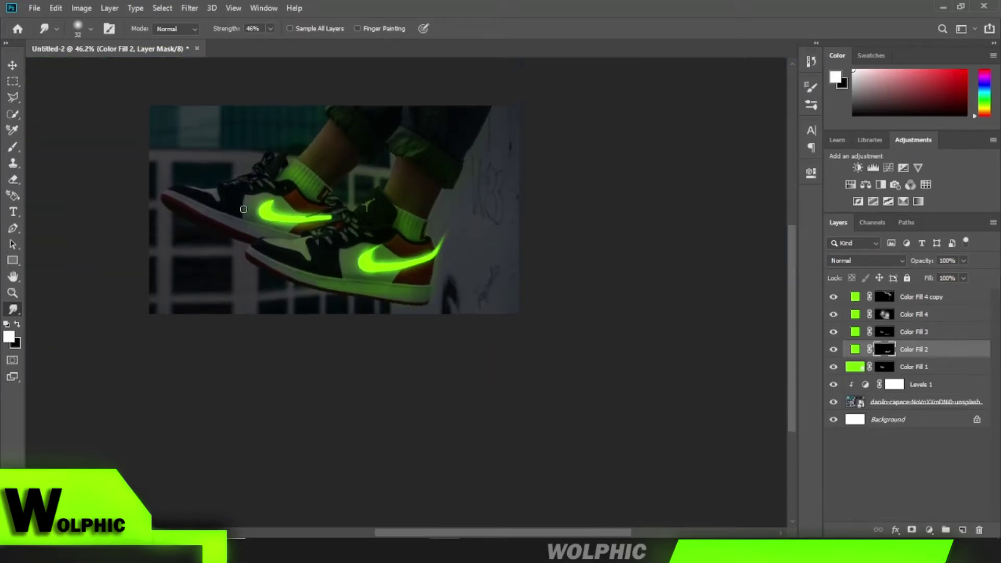
scroll(251, 222, up, 2)
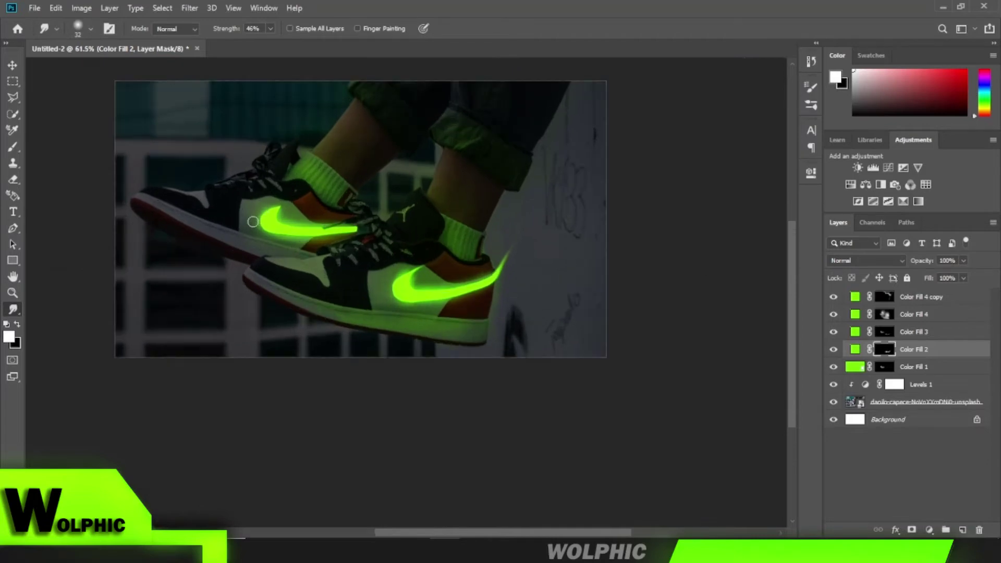
scroll(282, 209, up, 8)
click(884, 367)
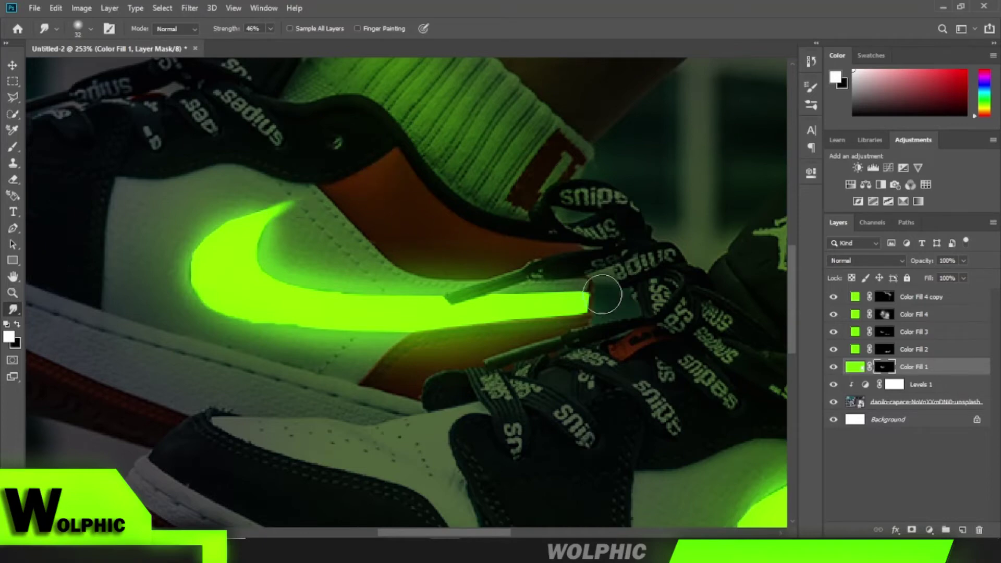
drag(595, 310, 671, 232)
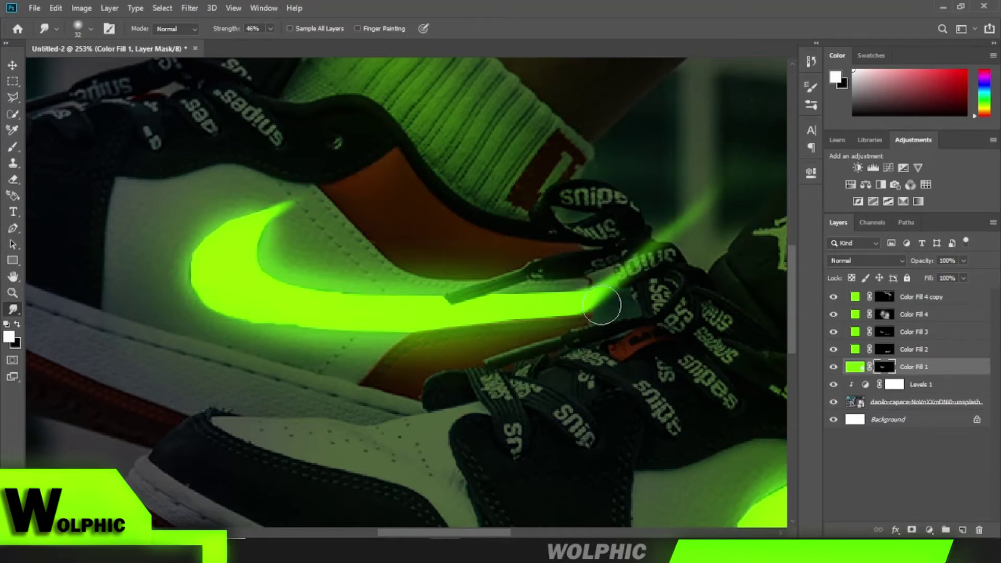
mouse_move(654, 266)
mouse_down()
mouse_move(706, 175)
mouse_move(704, 133)
mouse_up()
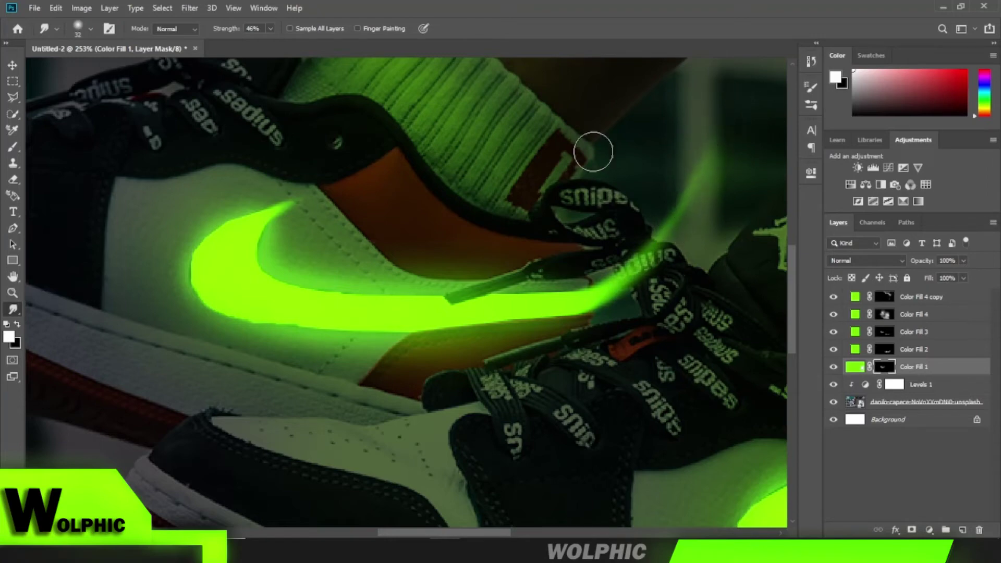
- Erase the upper glow streak, then smudge the glow's end up along the laces
click(13, 180)
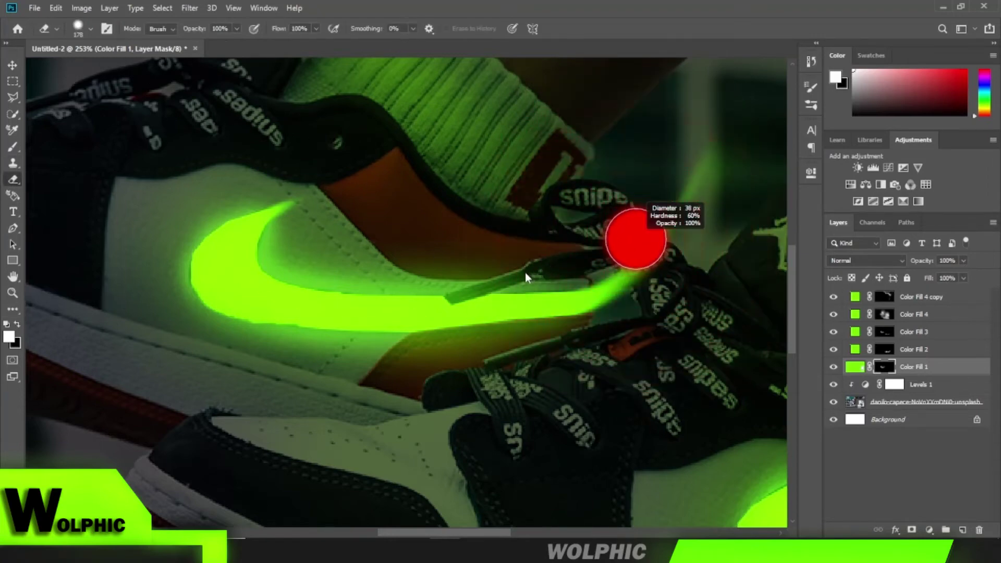
mouse_move(640, 286)
mouse_down()
mouse_move(707, 168)
mouse_move(636, 268)
mouse_move(579, 300)
mouse_move(647, 261)
mouse_up()
click(13, 308)
mouse_move(600, 295)
mouse_down()
mouse_move(652, 255)
mouse_move(728, 108)
mouse_move(731, 117)
mouse_up()
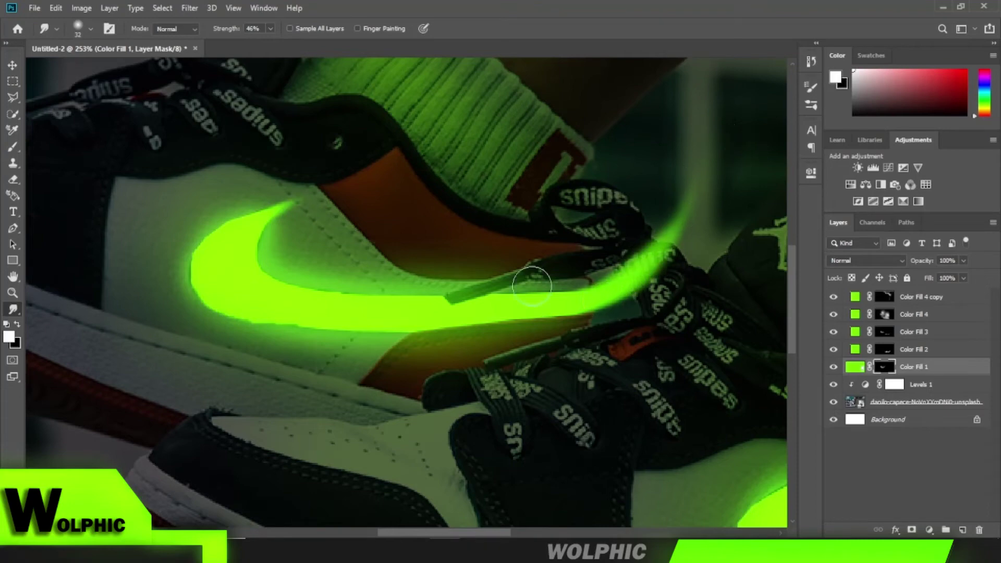
mouse_move(530, 282)
mouse_down()
mouse_move(605, 297)
mouse_move(713, 173)
mouse_up()
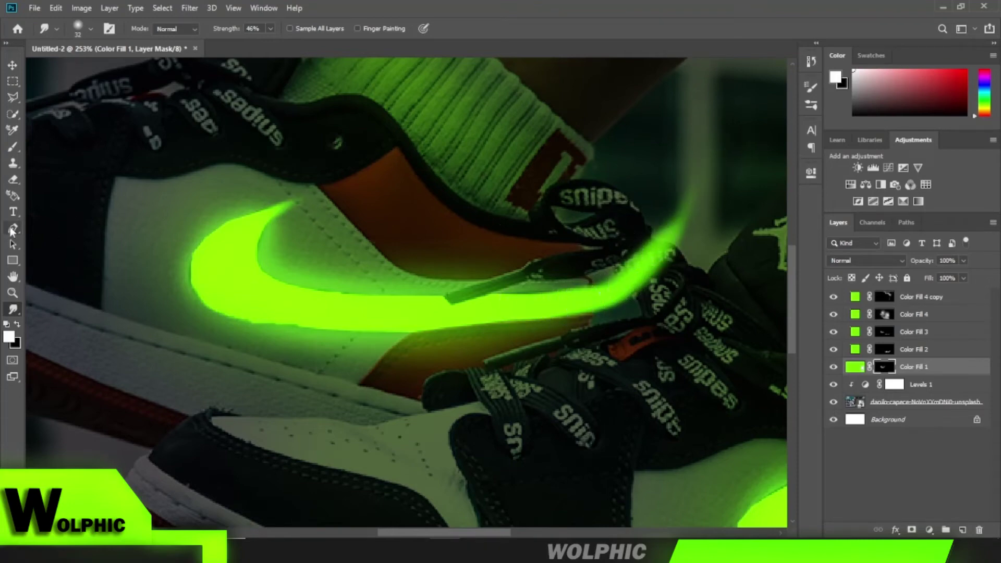
- Erase the leftover upper glow streak near the laces
click(13, 179)
mouse_move(653, 257)
mouse_down()
mouse_move(641, 264)
mouse_move(661, 269)
mouse_move(647, 281)
mouse_up()
scroll(637, 263, up, 5)
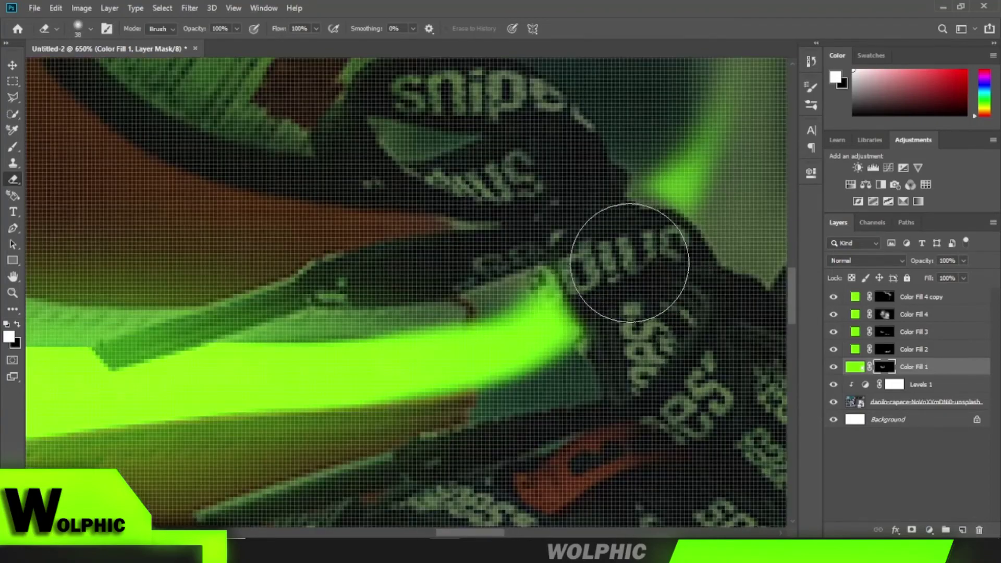
scroll(625, 264, down, 5)
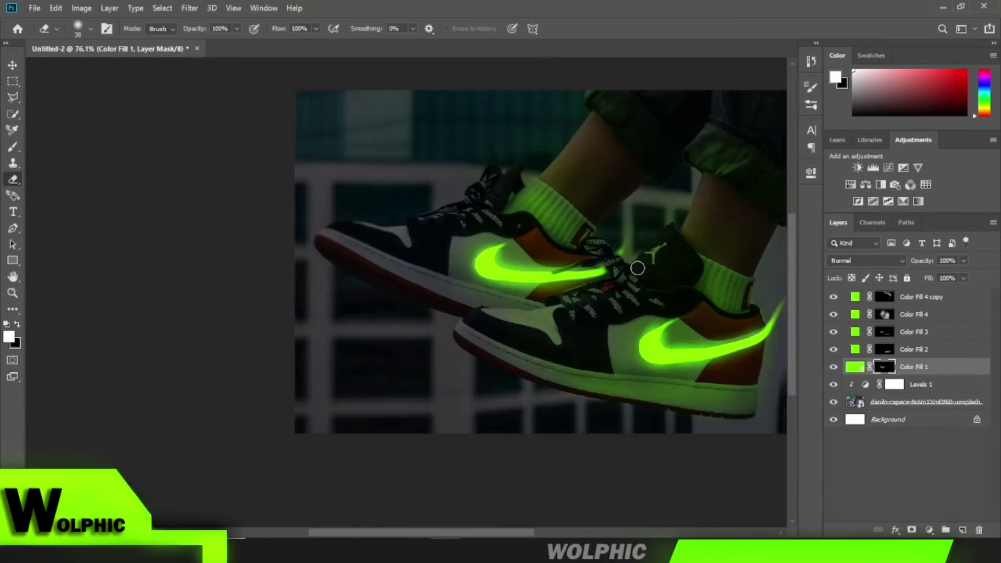
scroll(678, 274, down, 3)
scroll(685, 275, up, 3)
scroll(678, 276, right, 5)
scroll(637, 280, right, 1)
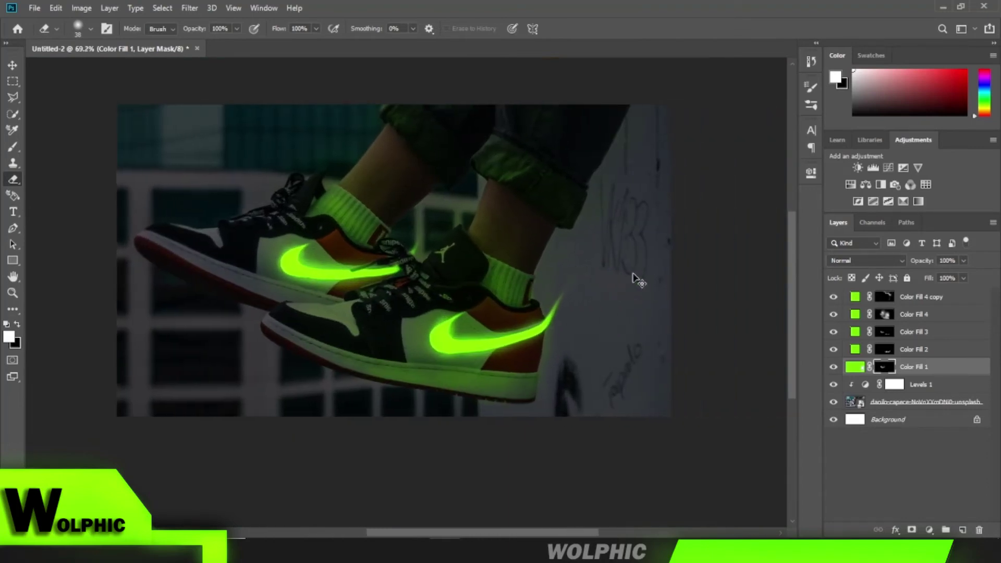
scroll(630, 254, up, 1)
- Take the soft Brush on Color Fill 4 copy, try a small lace stroke, and undo it
key(b)
click(885, 300)
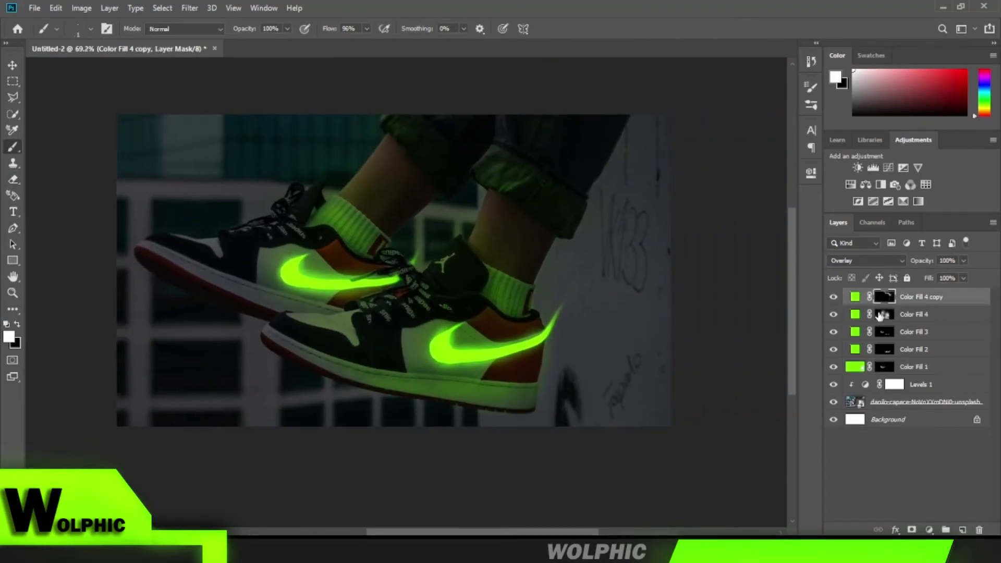
scroll(216, 239, up, 2)
scroll(229, 229, up, 3)
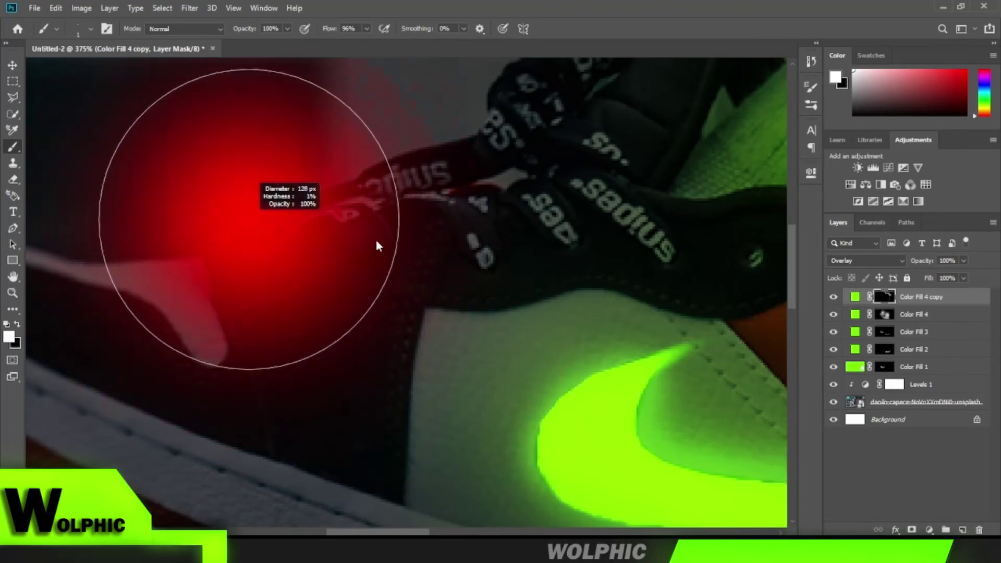
scroll(285, 230, right, 1)
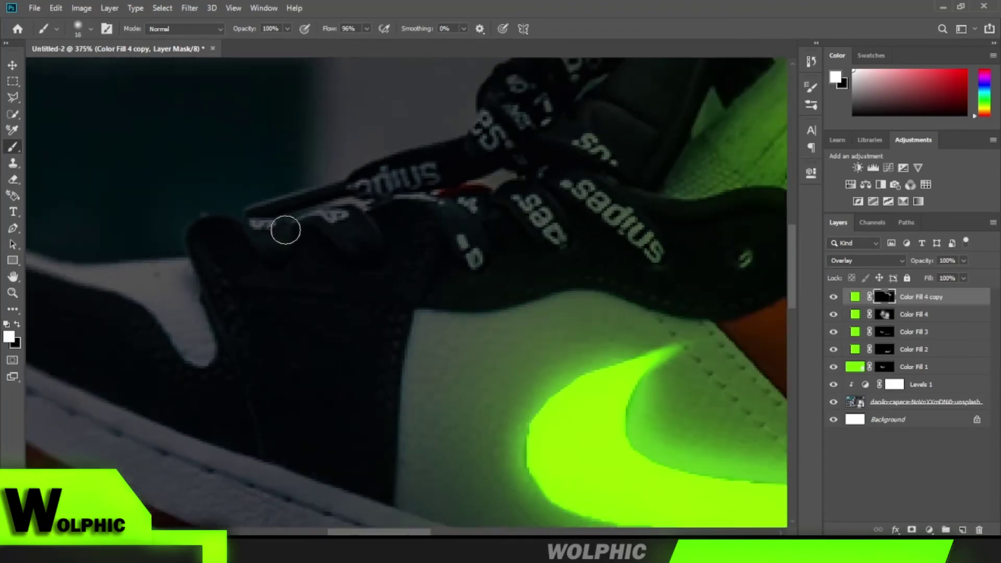
drag(349, 203, 360, 204)
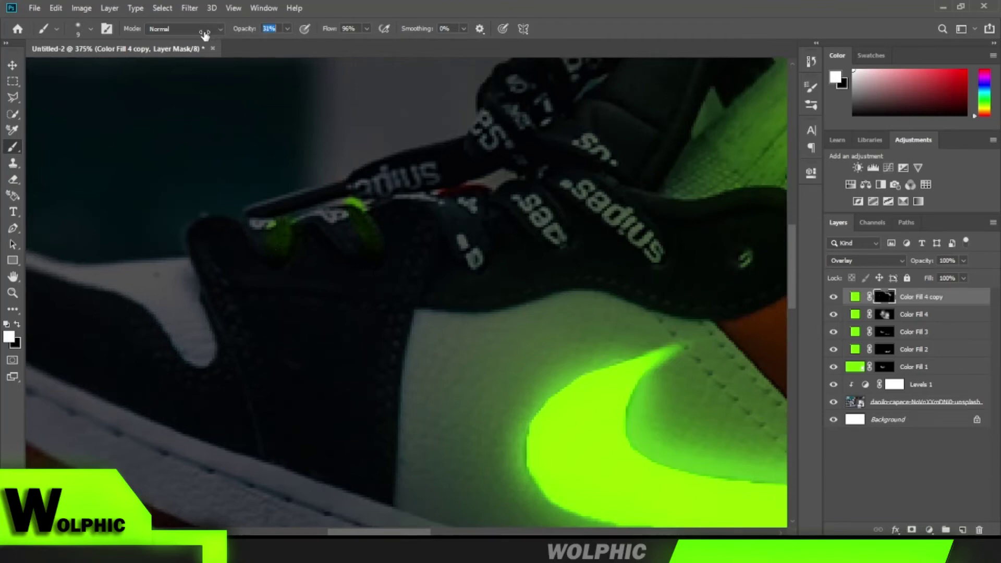
text(14)
key(ctrl+z)
key(ctrl+z)
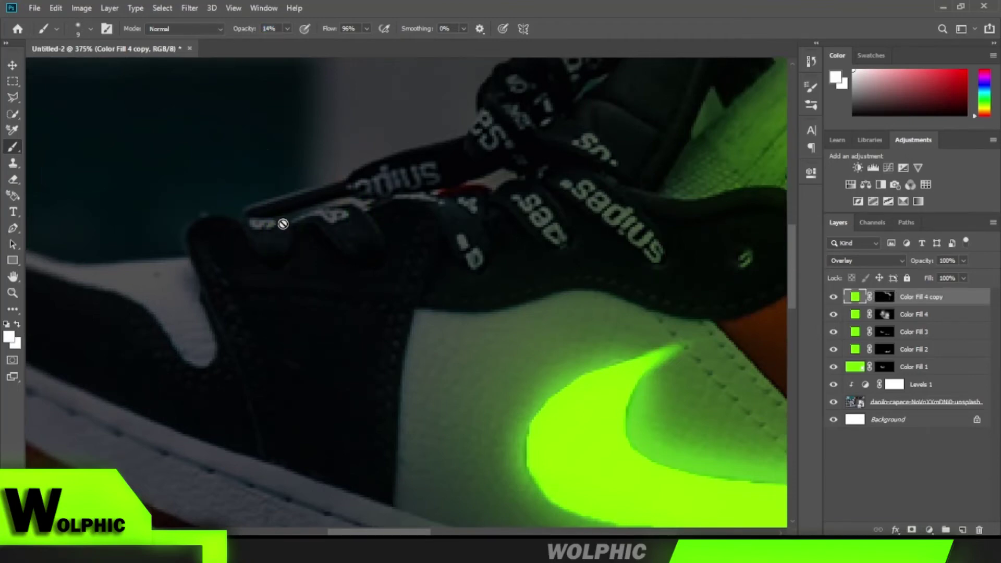
- With a larger brush on Color Fill 4 copy's mask, paint green light spill onto the laces
click(884, 297)
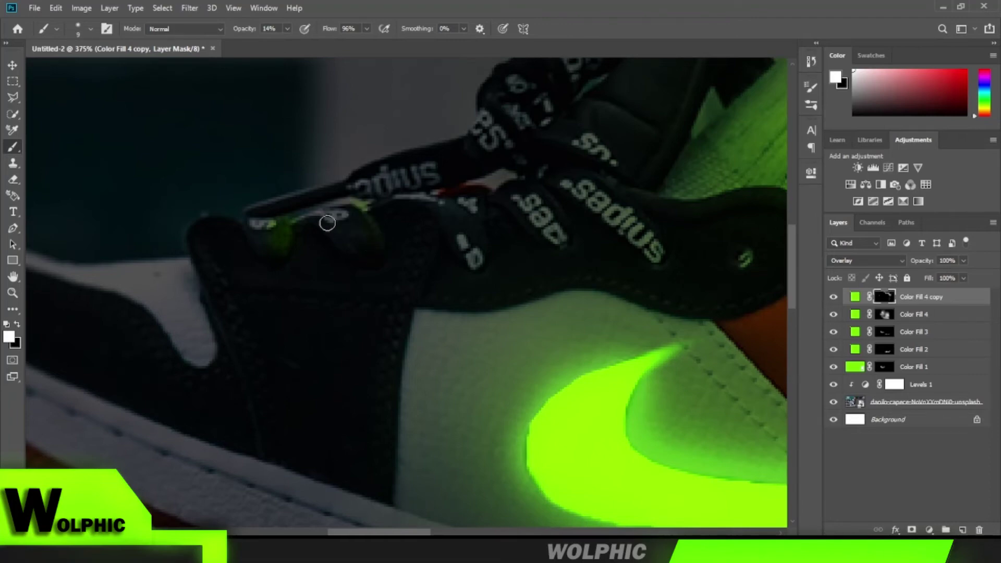
key(bracketright)
key(bracketright)
key(bracketright)
drag(273, 230, 358, 208)
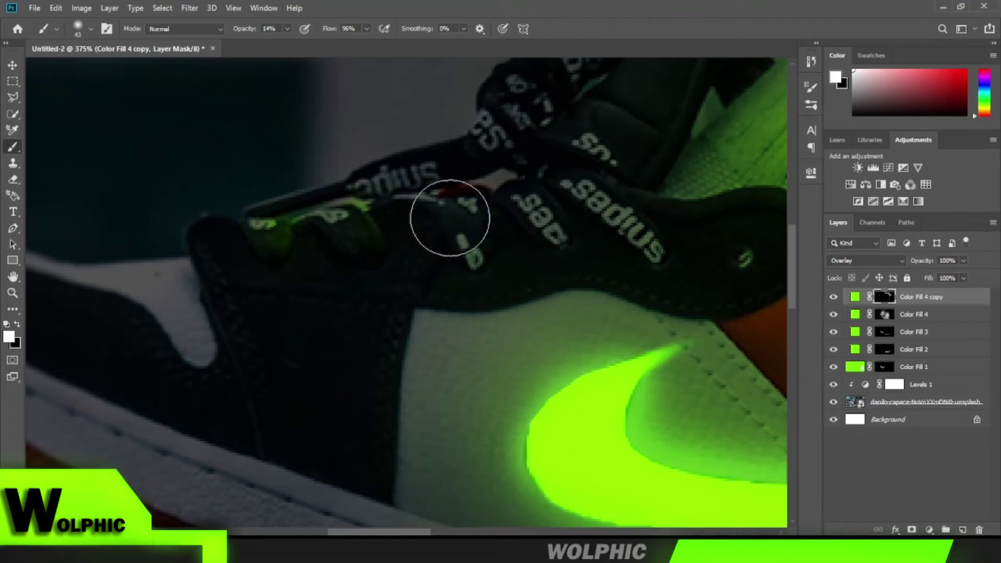
alt+scroll(344, 134, down, 3)
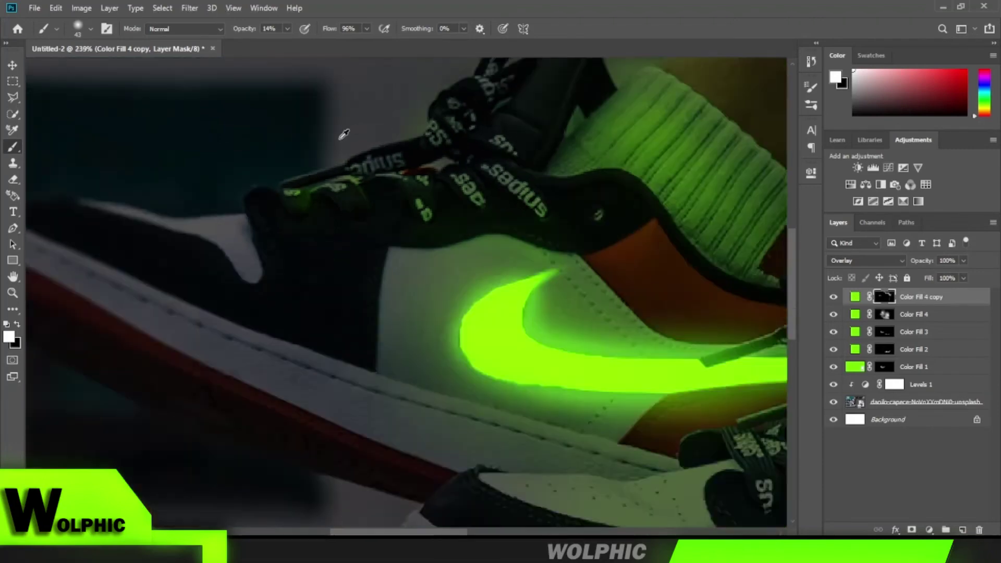
scroll(344, 134, down, 2)
- Resize the brush to suit the swoosh and paint a soft green glow around the left swoosh
key(bracketright)
key(bracketright)
key(bracketright)
scroll(478, 297, down, 3)
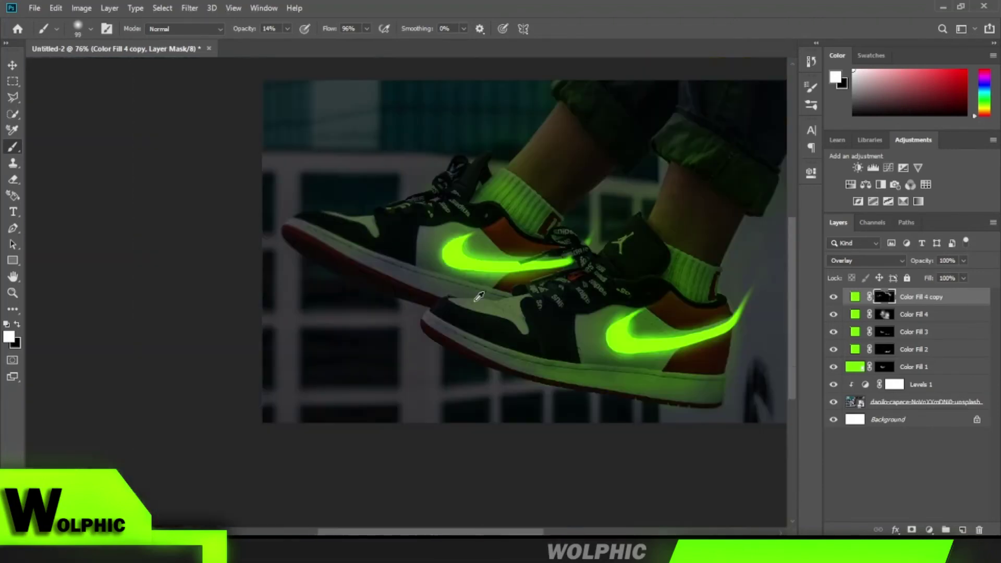
scroll(479, 297, up, 1)
drag(369, 237, 396, 238)
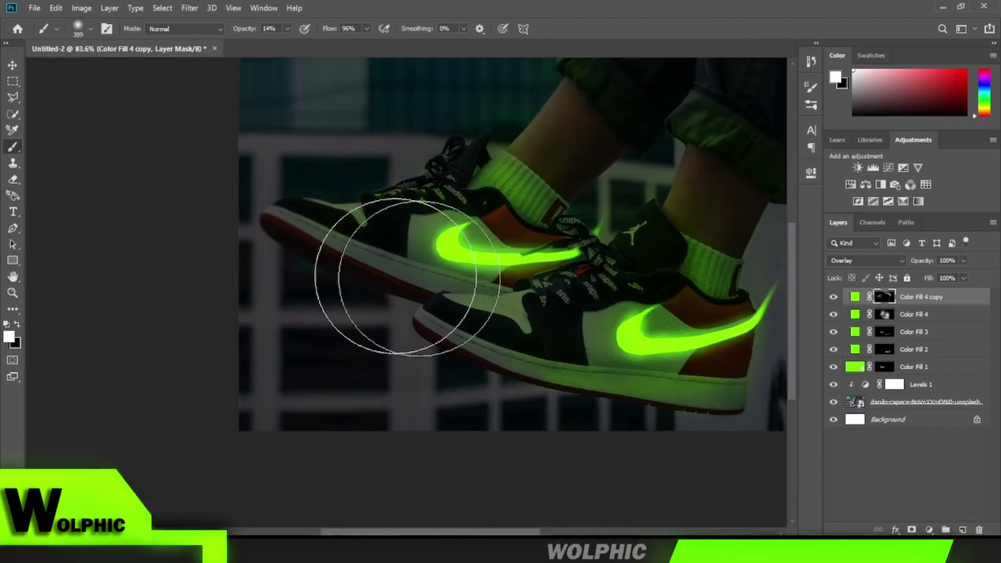
scroll(459, 245, up, 10)
drag(449, 219, 411, 222)
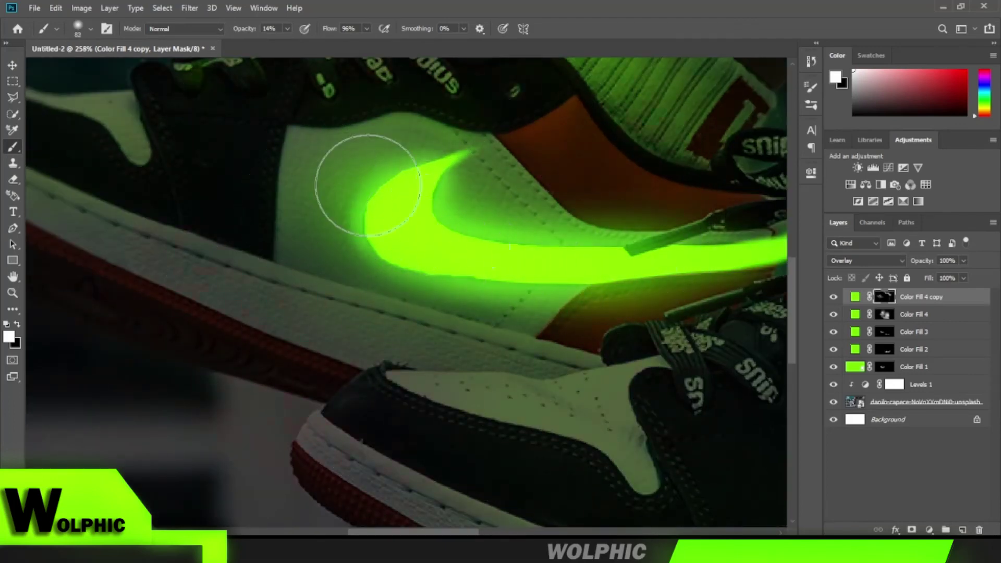
mouse_move(367, 185)
mouse_down()
mouse_move(391, 174)
mouse_move(369, 228)
mouse_move(515, 290)
mouse_move(437, 259)
mouse_up()
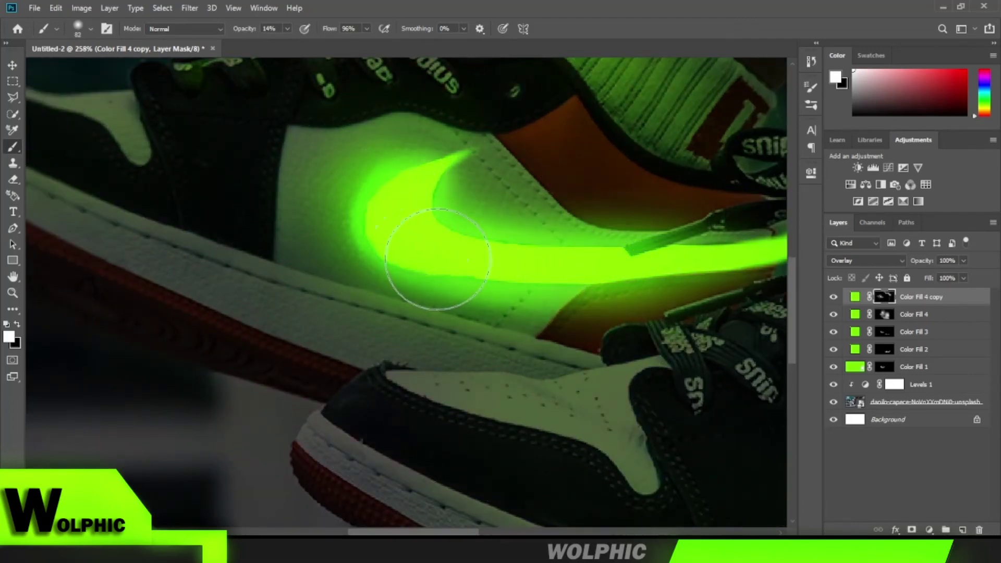
scroll(437, 260, down, 10)
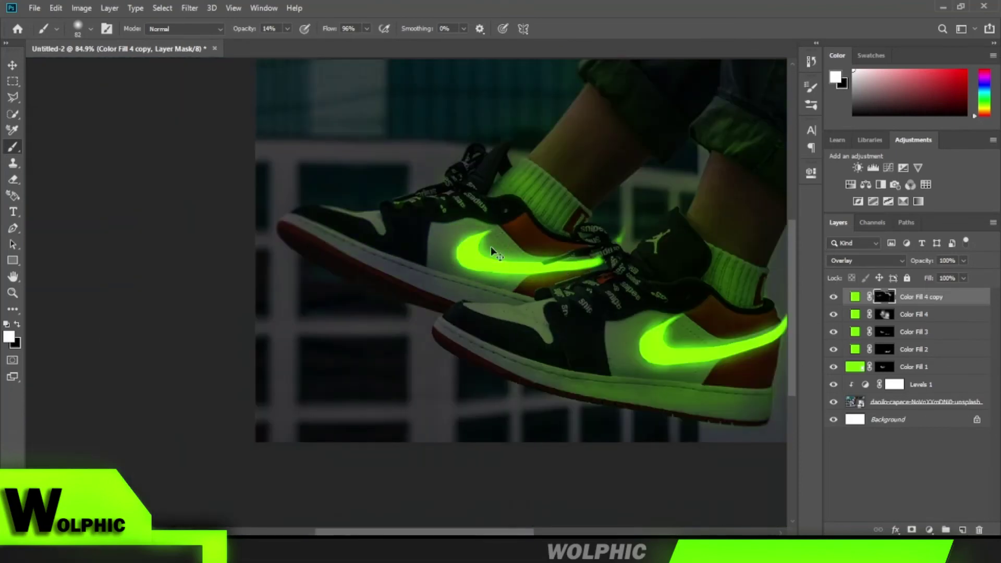
scroll(521, 263, down, 2)
scroll(543, 268, right, 3)
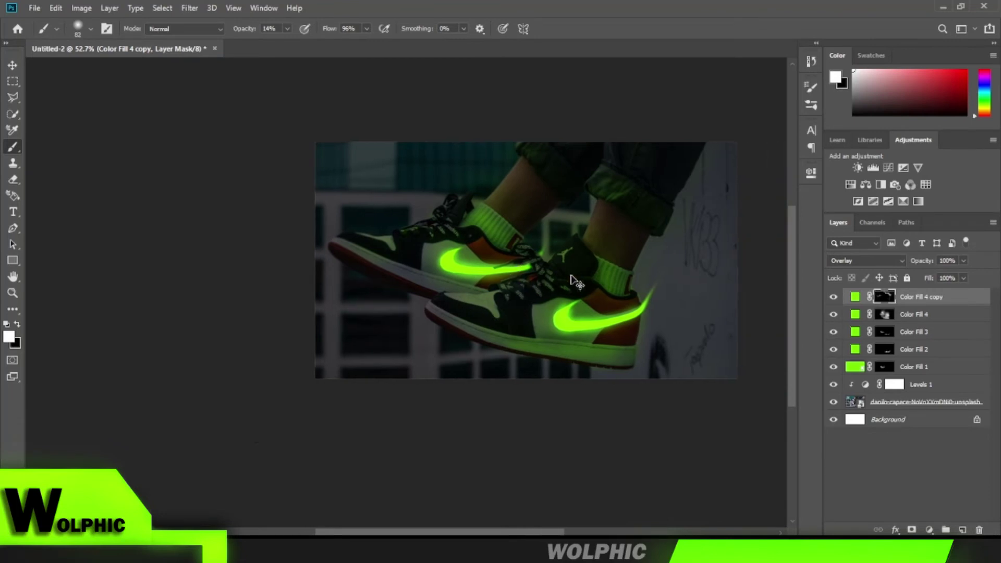
scroll(571, 276, right, 3)
scroll(469, 328, up, 3)
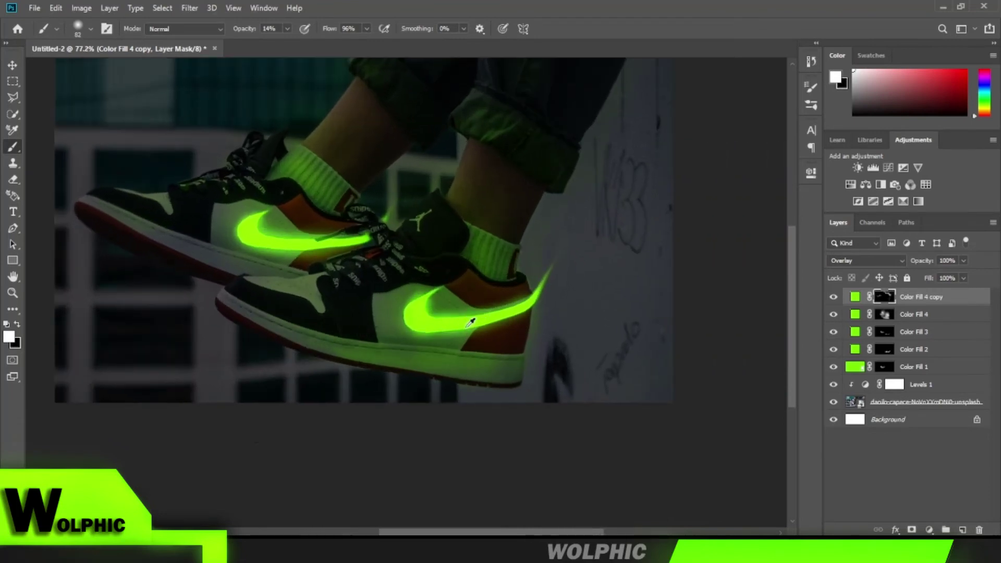
scroll(465, 322, up, 2)
- Lower Color Fill 3's opacity to 81% and target its layer mask
click(938, 333)
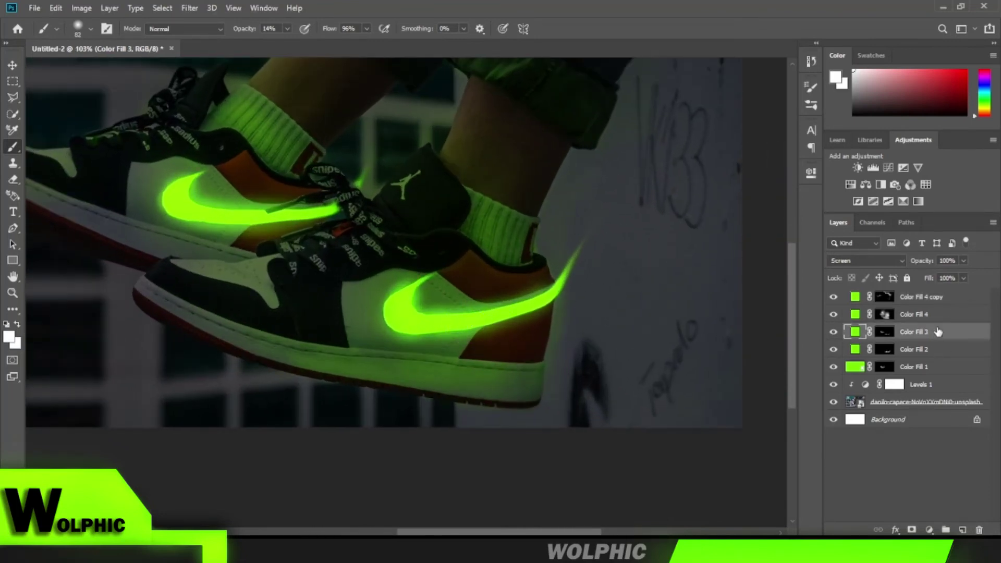
mouse_move(910, 265)
mouse_down()
mouse_move(872, 262)
mouse_move(893, 268)
mouse_up()
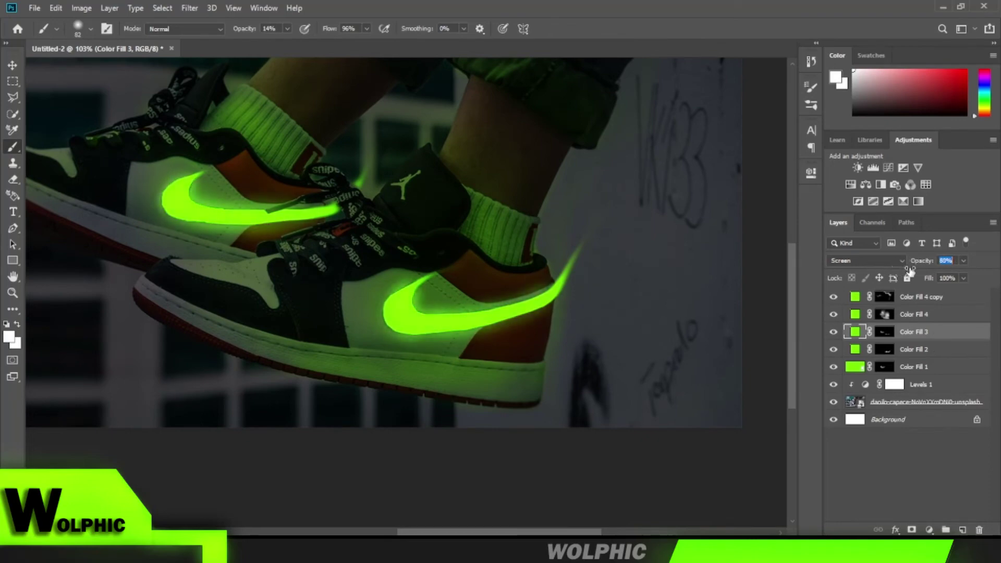
click(887, 335)
- Paint more glow along the upper and lower swooshes on Color Fill 3's mask
scroll(182, 200, up, 5)
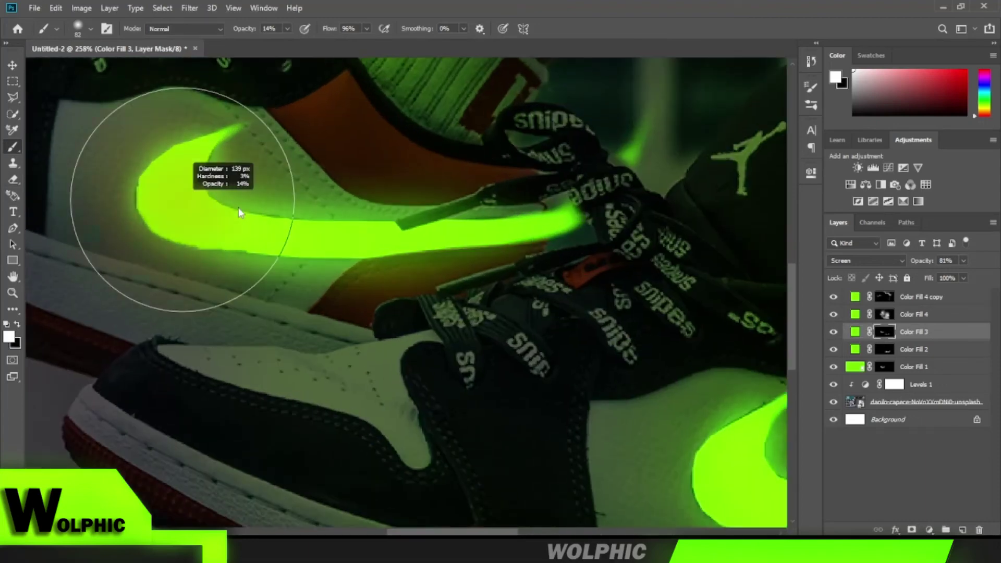
drag(264, 196, 543, 217)
scroll(542, 216, down, 5)
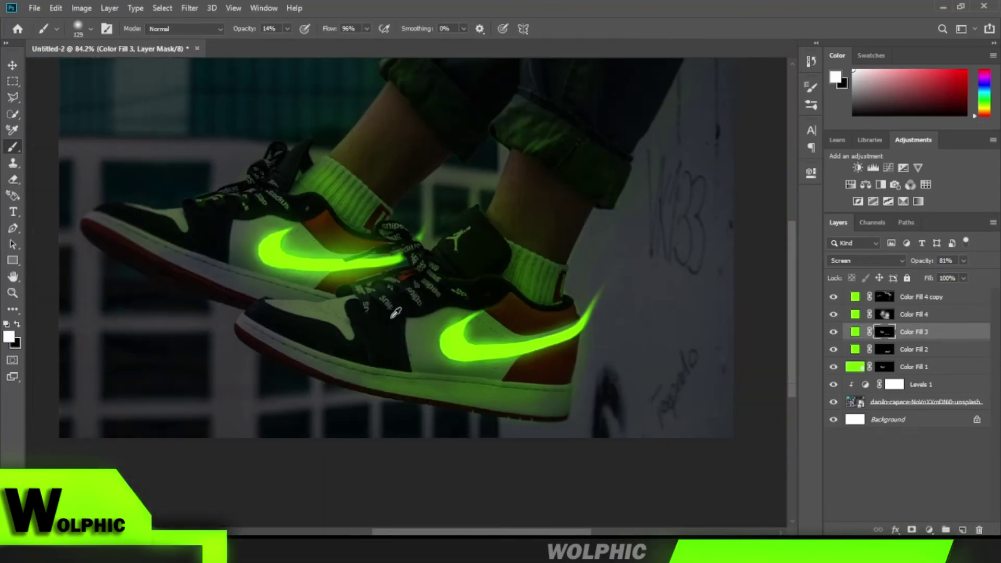
scroll(492, 335, up, 3)
drag(501, 336, 609, 363)
scroll(610, 364, down, 4)
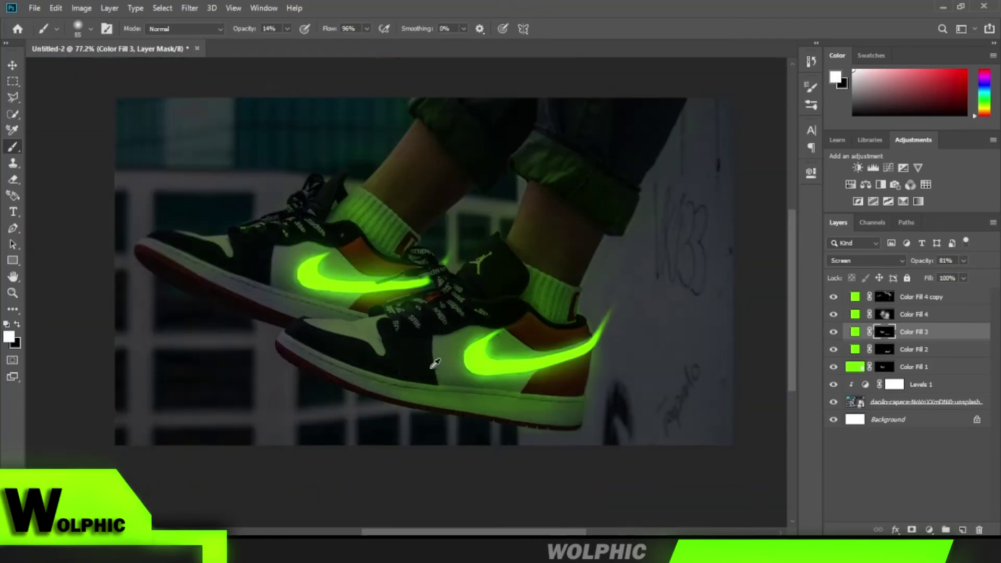
scroll(548, 314, up, 2)
scroll(548, 313, up, 1)
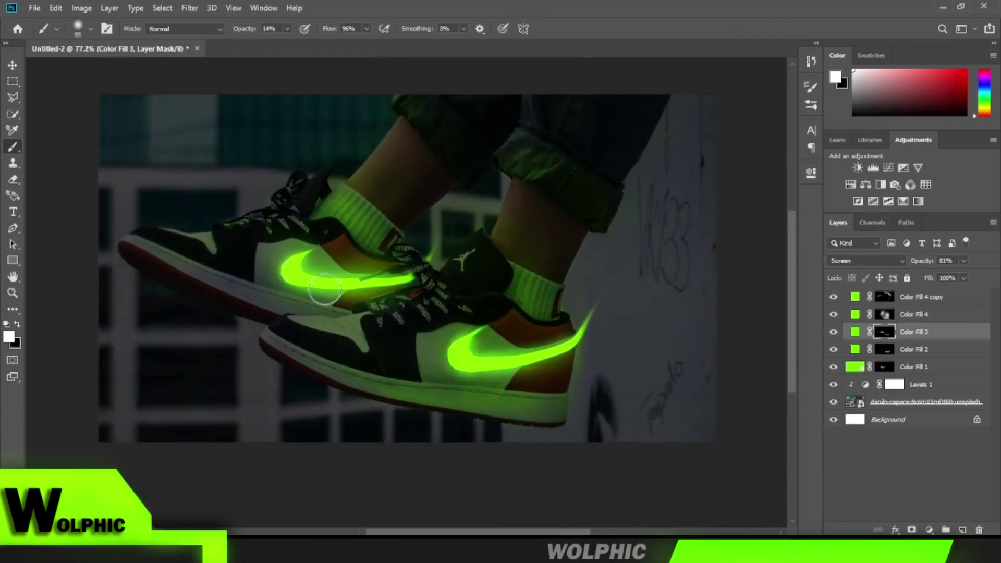
- Erase Color Fill 4's mask at 14% opacity to soften the green spill on the socks
key(e)
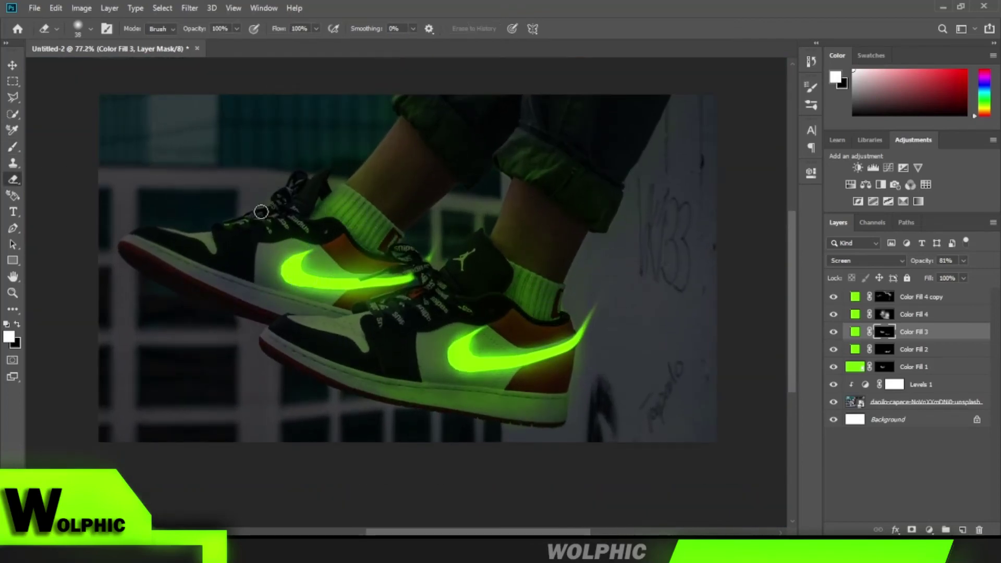
click(959, 315)
scroll(330, 204, up, 5)
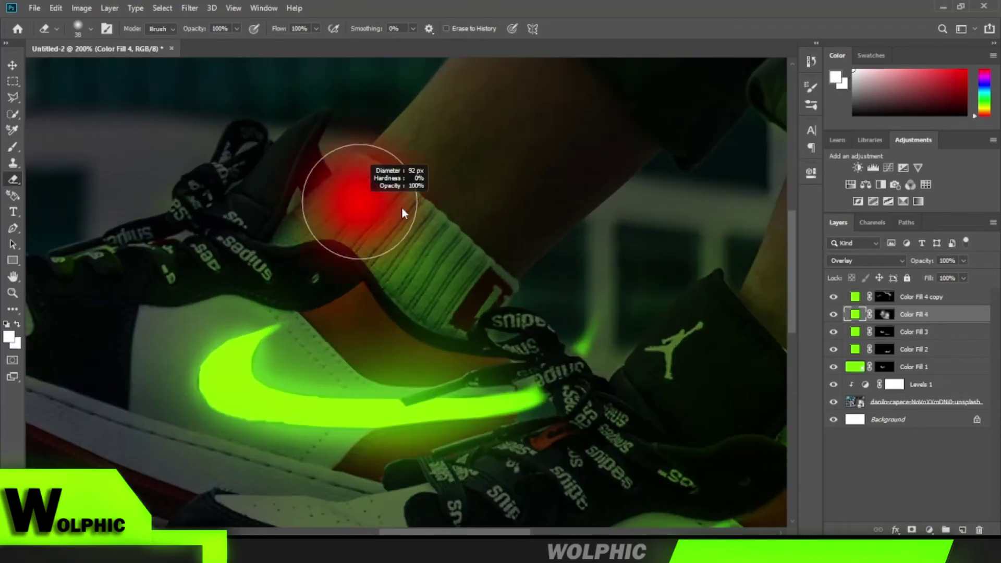
click(890, 316)
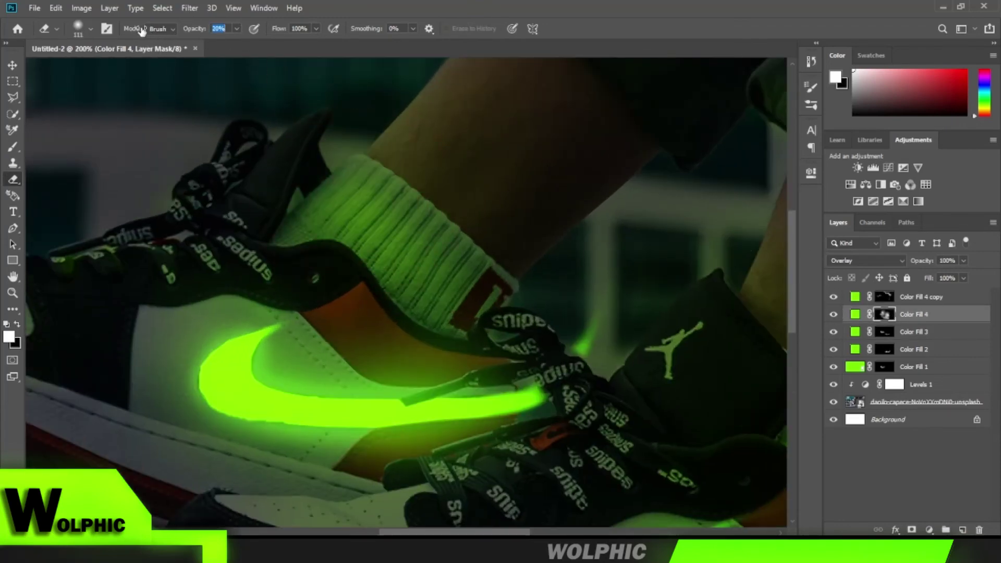
text(14)
key(Return)
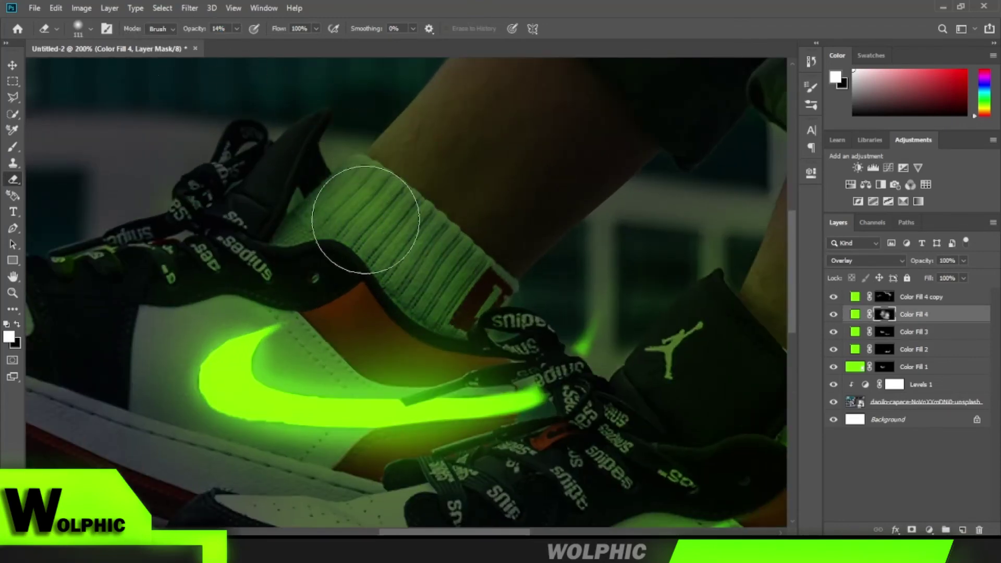
scroll(457, 293, down, 1)
scroll(457, 293, down, 3)
scroll(459, 334, down, 2)
scroll(572, 341, down, 1)
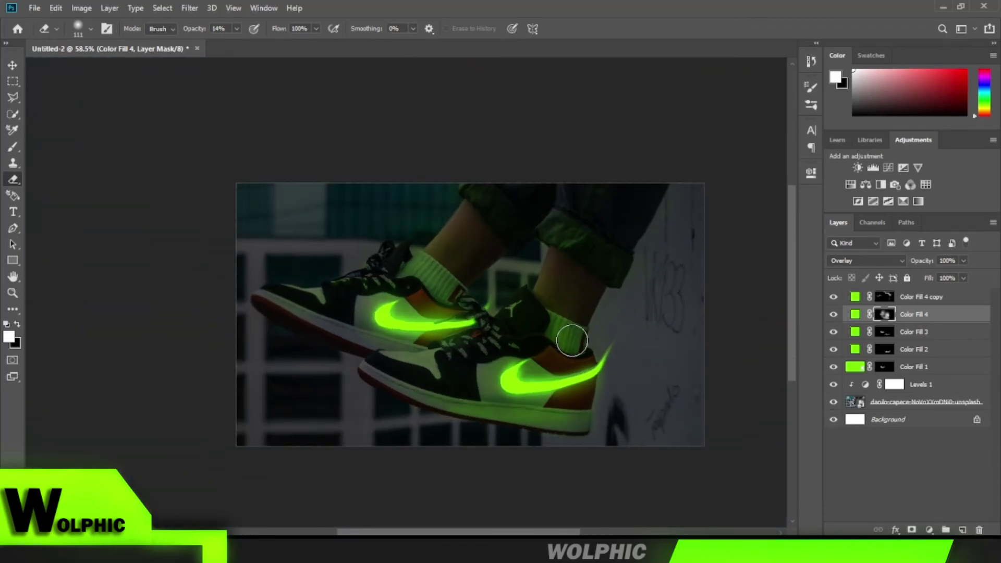
- Switch to the Smudge tool and target Color Fill 1's layer mask
key(r)
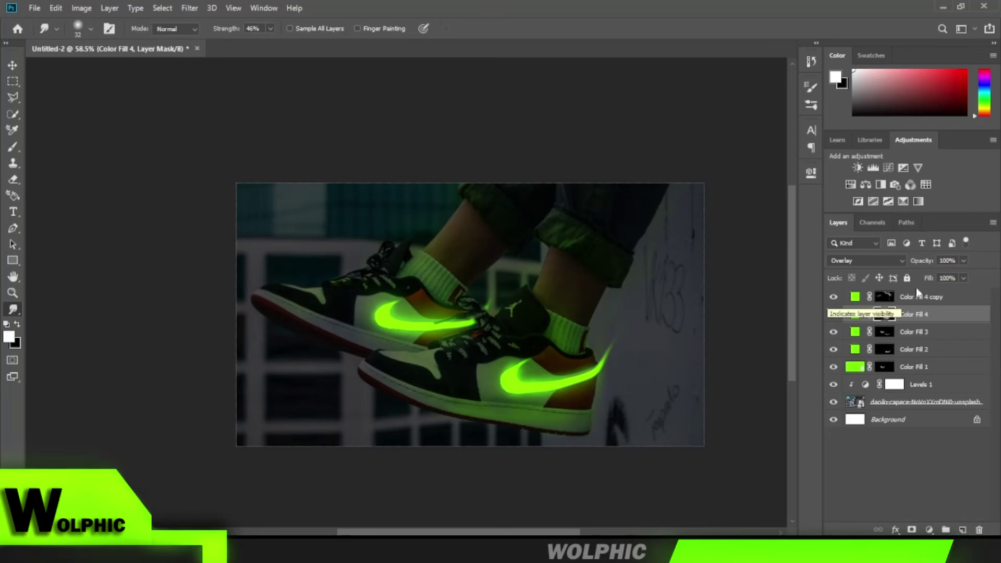
click(885, 297)
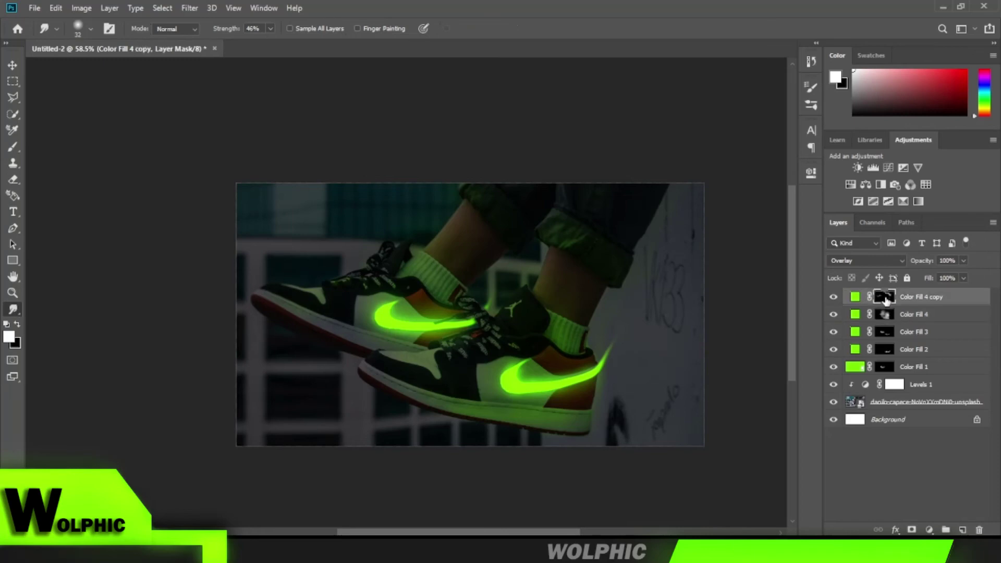
click(956, 371)
scroll(410, 292, up, 6)
scroll(410, 292, up, 3)
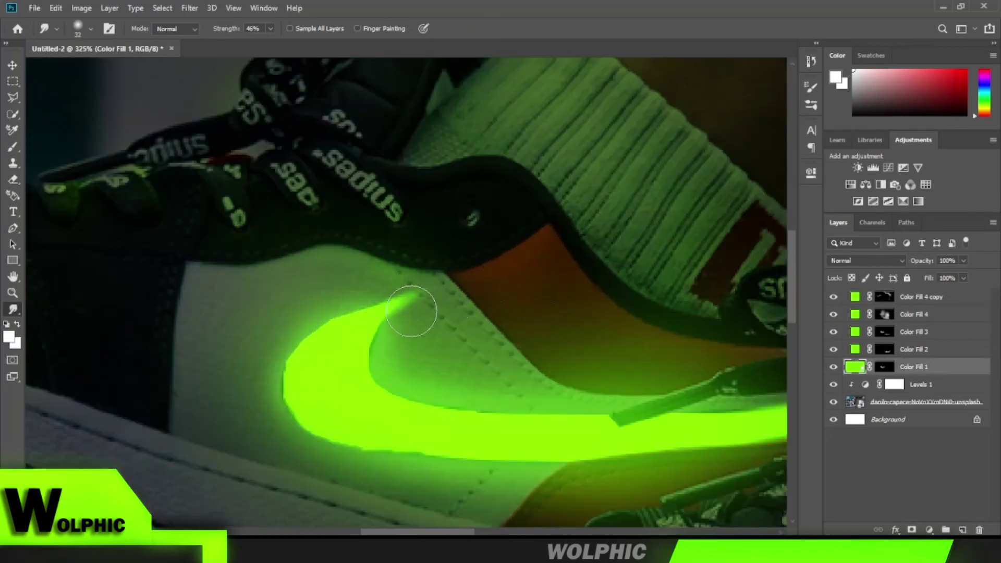
click(952, 351)
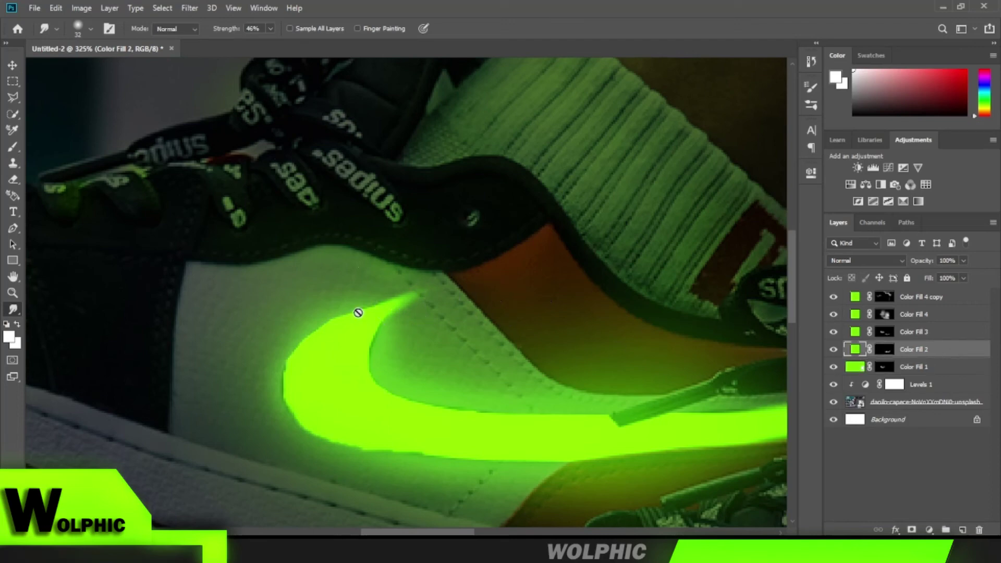
click(904, 364)
- Smudge the upper swoosh tip at 46% strength into a thin tapered tail
mouse_move(398, 298)
mouse_down()
mouse_move(381, 305)
mouse_move(526, 275)
mouse_up()
scroll(585, 284, down, 3)
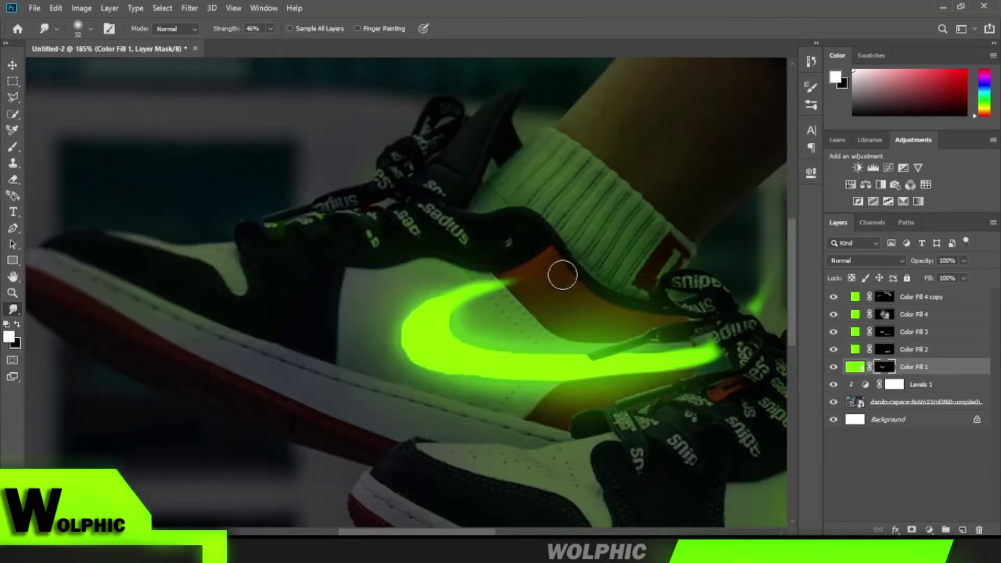
scroll(615, 334, down, 2)
scroll(609, 330, down, 3)
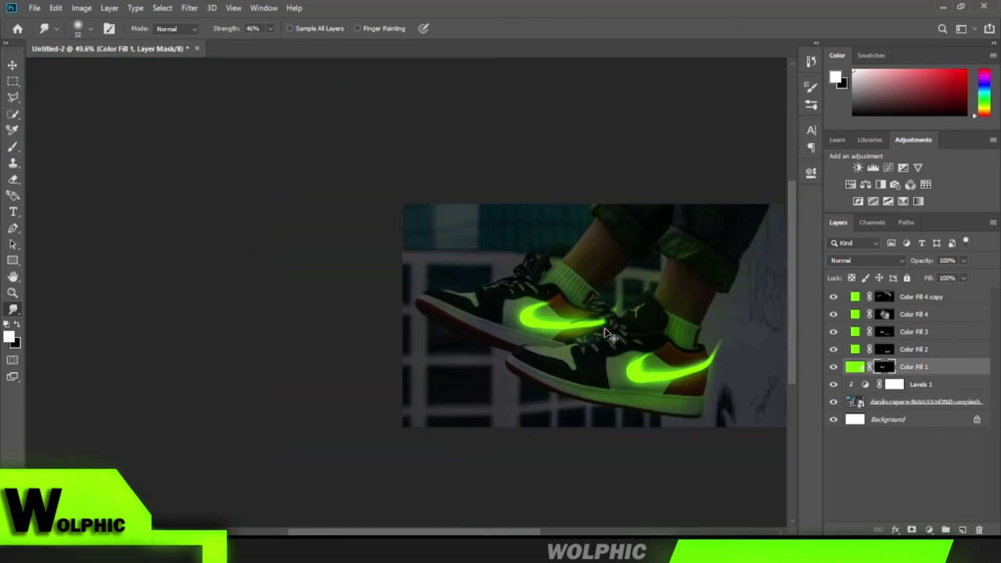
scroll(522, 321, right, 5)
scroll(494, 319, up, 2)
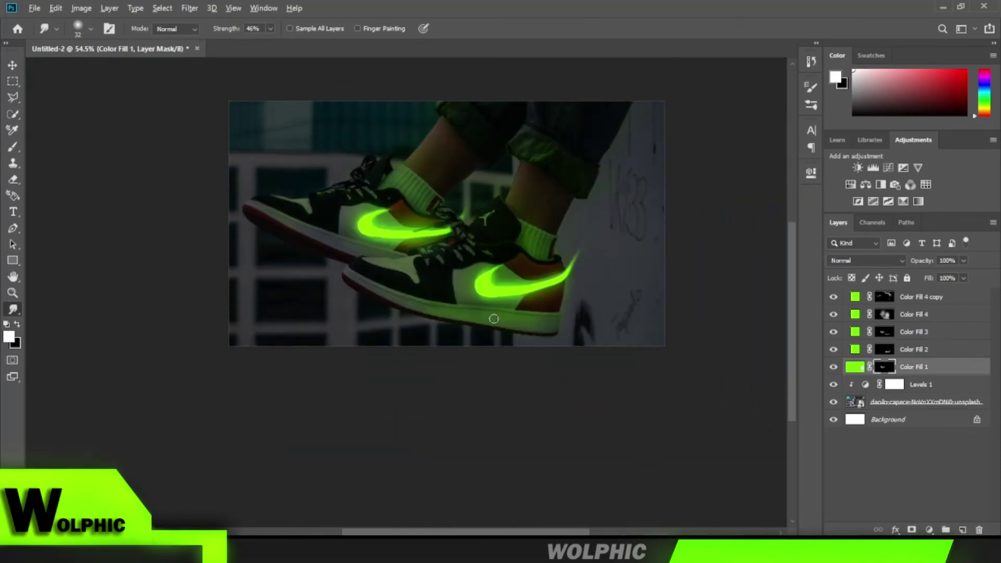
scroll(494, 319, up, 3)
click(13, 179)
- Select Color Fill 4's mask to erase spill from the lower shoe at 14% opacity
click(970, 316)
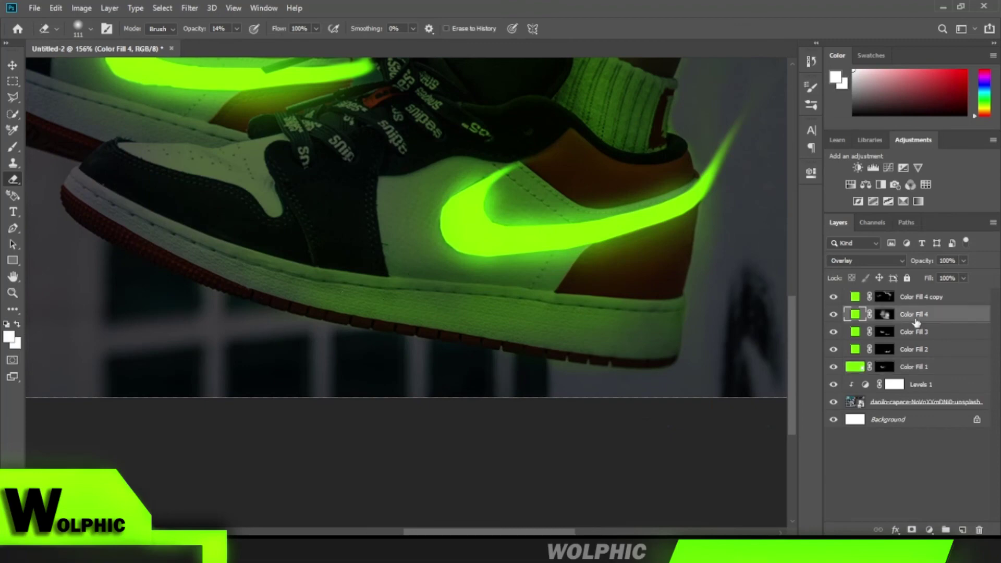
click(886, 314)
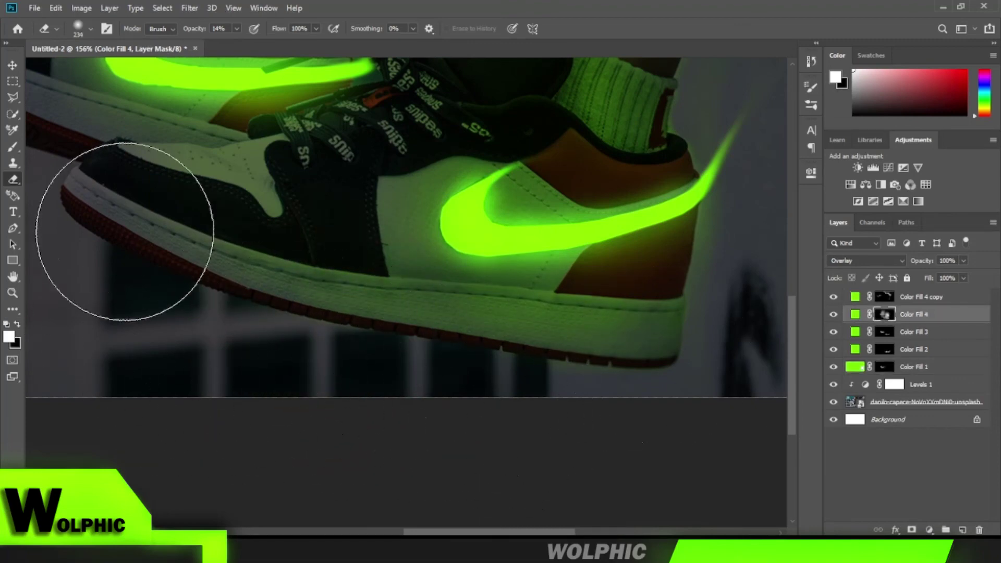
scroll(179, 224, down, 3)
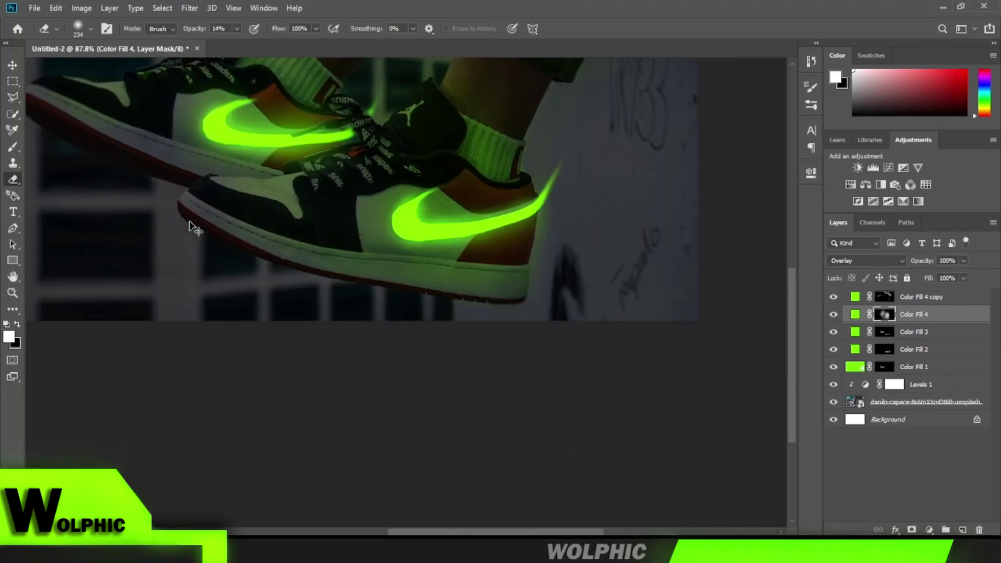